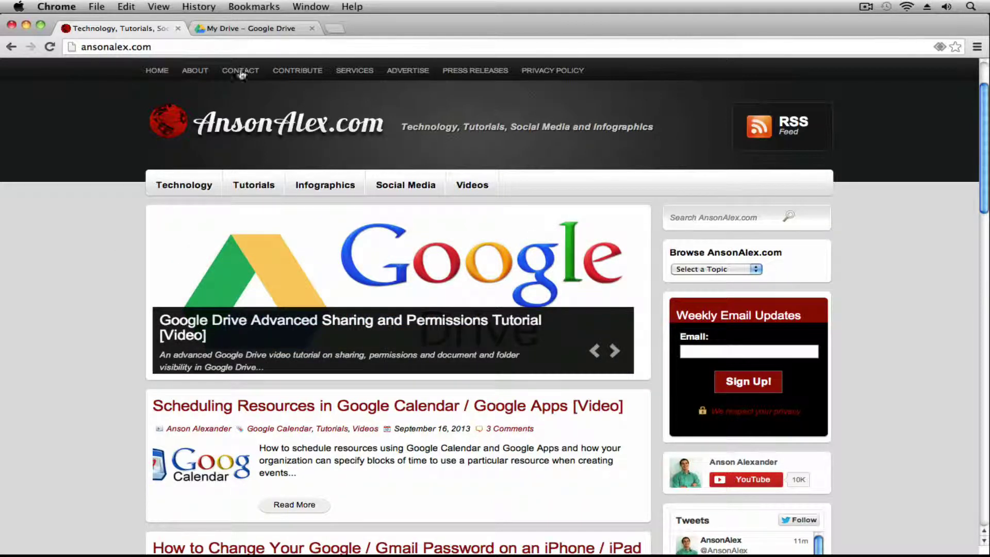
Step: Switch to Google Drive and open the catalogue for connecting more apps to it
{"action": "left_click", "coordinate": [246, 29]}
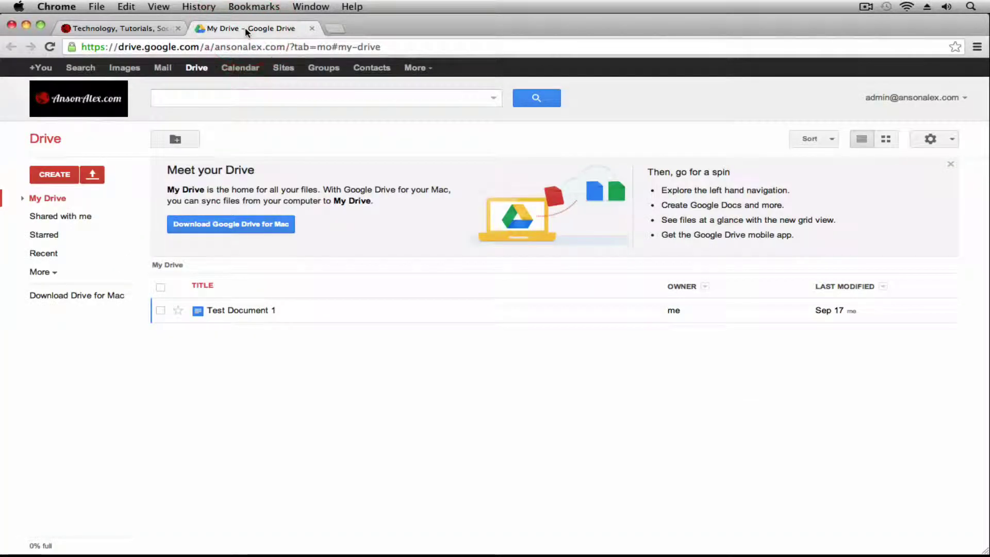
{"action": "left_click", "coordinate": [337, 139]}
{"action": "left_click", "coordinate": [66, 177]}
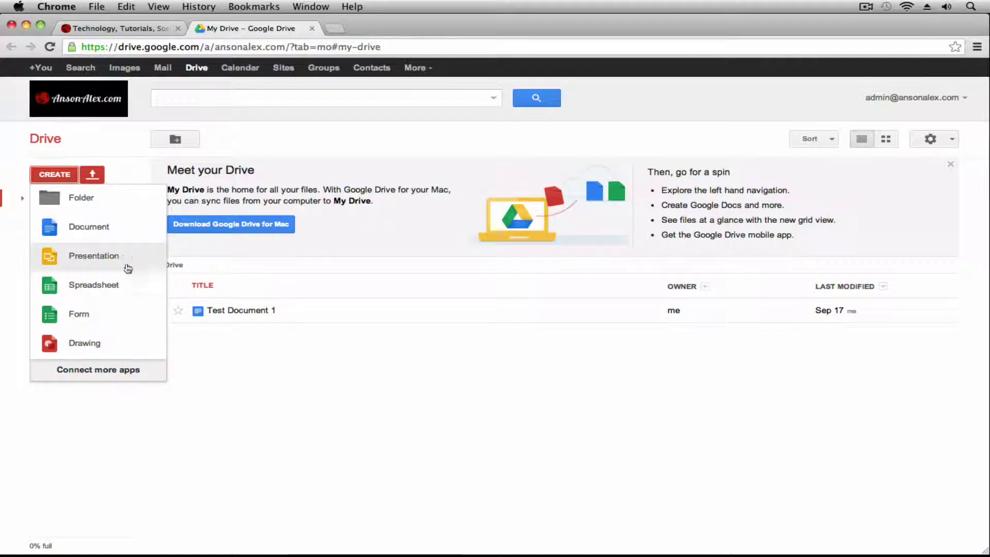
{"action": "left_click", "coordinate": [122, 370]}
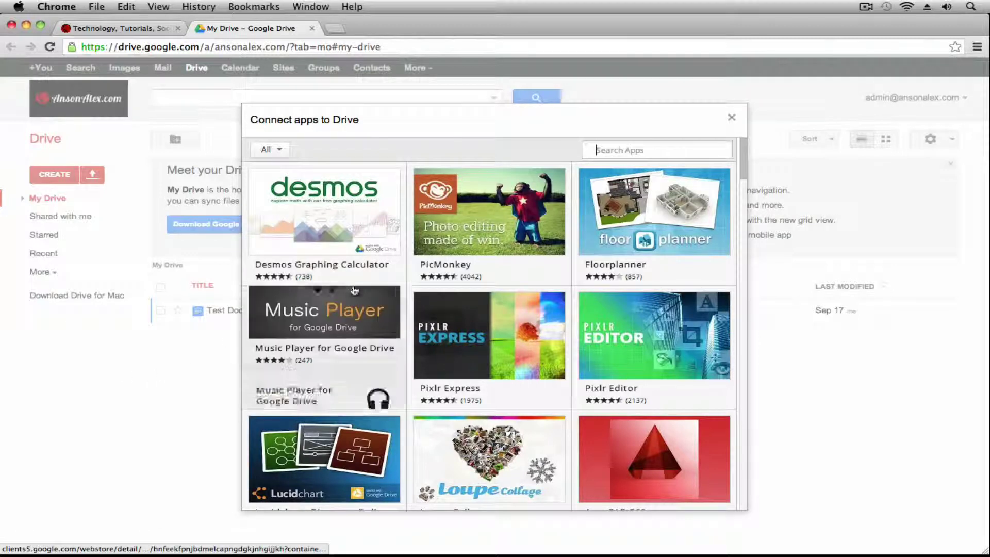
Step: Examine the first rows of connectable apps, reading the descriptions of Floorplanner, Pixlr Express and Lucidchart
{"action": "mouse_move", "coordinate": [691, 223]}
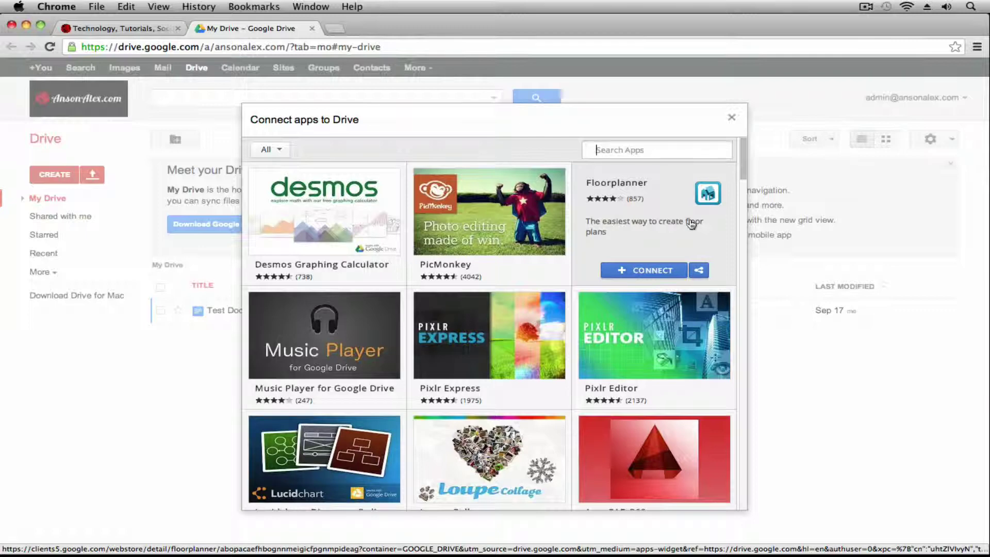
{"action": "scroll", "coordinate": [613, 289], "scroll_direction": "down", "scroll_amount": 3}
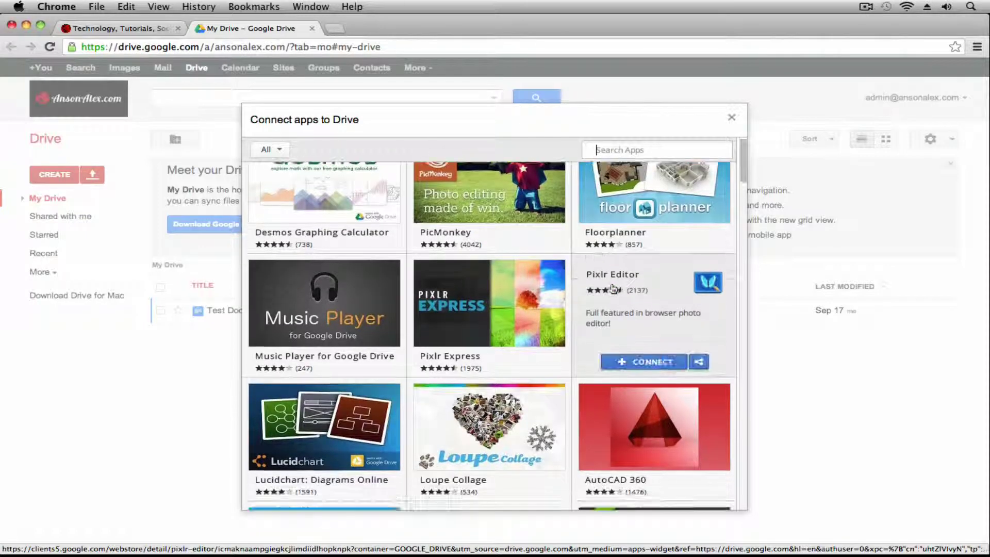
{"action": "scroll", "coordinate": [518, 294], "scroll_direction": "down", "scroll_amount": 2}
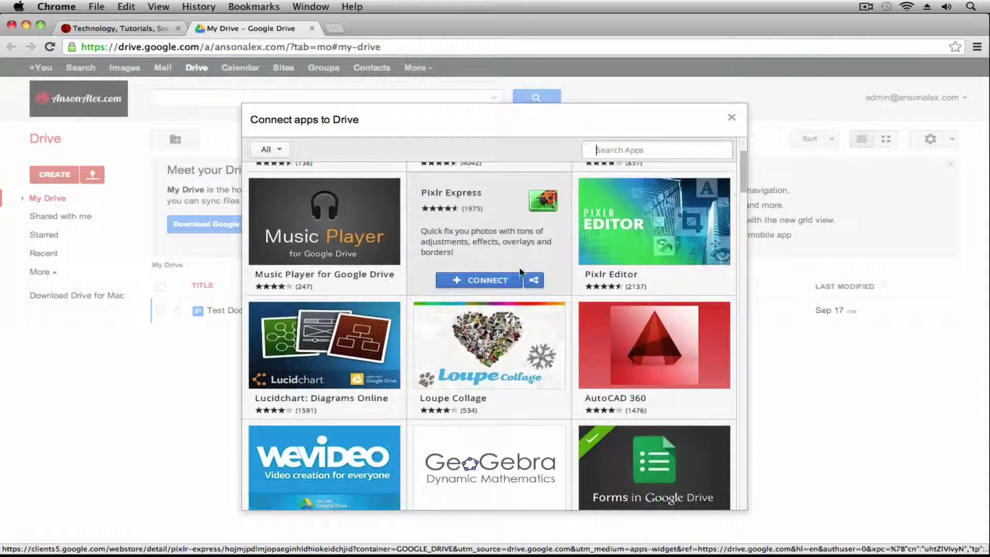
{"action": "mouse_move", "coordinate": [644, 349]}
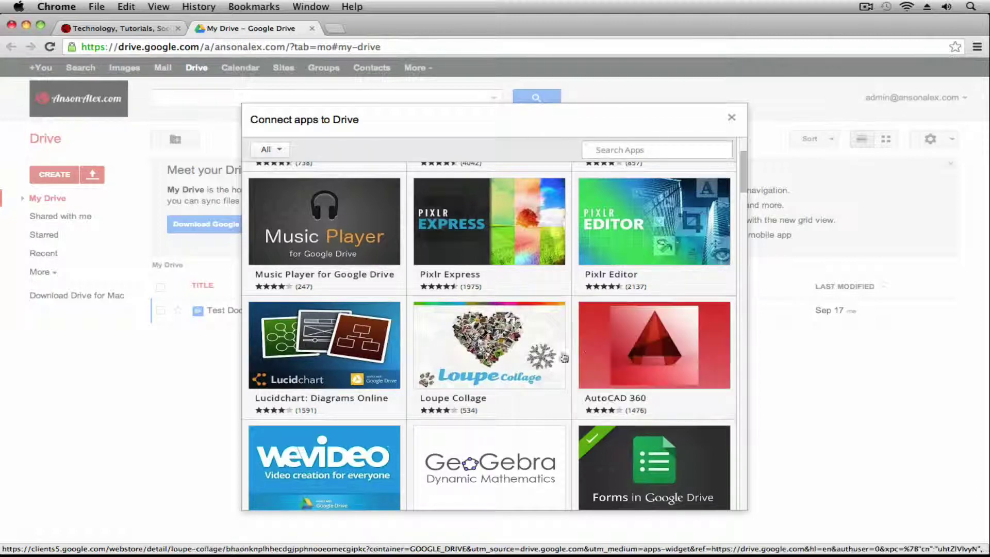
{"action": "scroll", "coordinate": [525, 348], "scroll_direction": "down", "scroll_amount": 3}
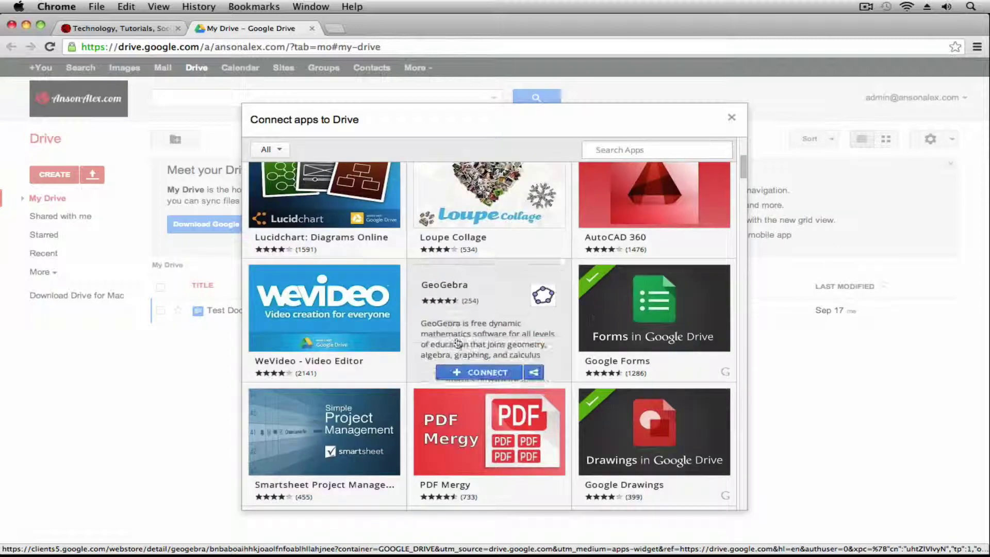
{"action": "scroll", "coordinate": [515, 350], "scroll_direction": "up", "scroll_amount": 1}
{"action": "mouse_move", "coordinate": [372, 258]}
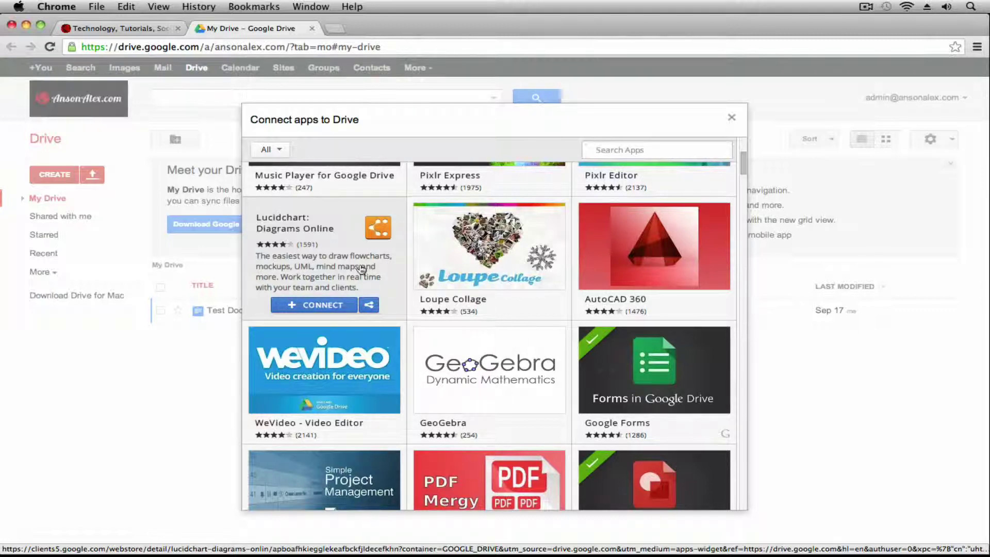
{"action": "scroll", "coordinate": [443, 267], "scroll_direction": "down", "scroll_amount": 3}
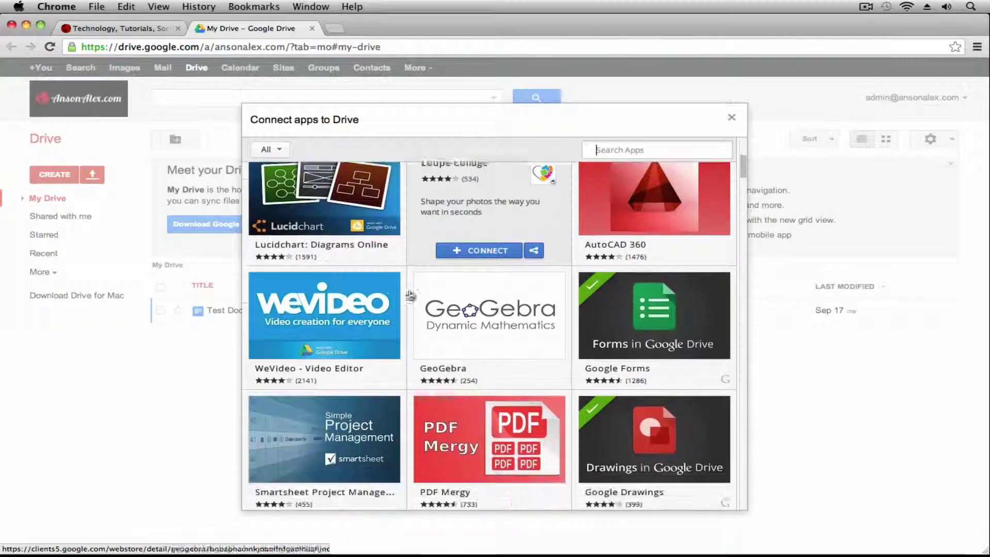
Step: Browse further through the app catalogue, reading the descriptions of GeoGebra, MindMeister, Gantter, Googulator and DocuSign
{"action": "mouse_move", "coordinate": [382, 388]}
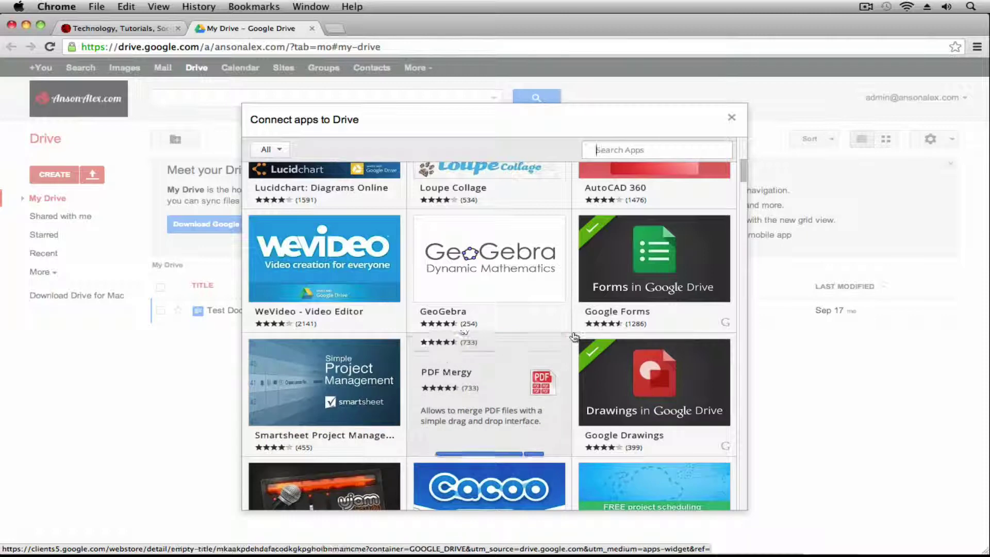
{"action": "mouse_move", "coordinate": [571, 328]}
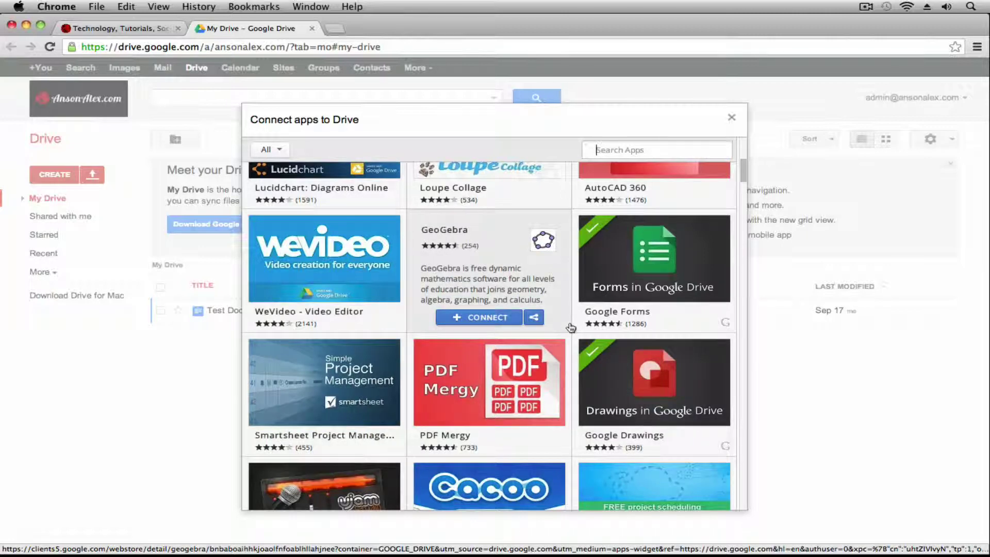
{"action": "scroll", "coordinate": [571, 330], "scroll_direction": "down", "scroll_amount": 2}
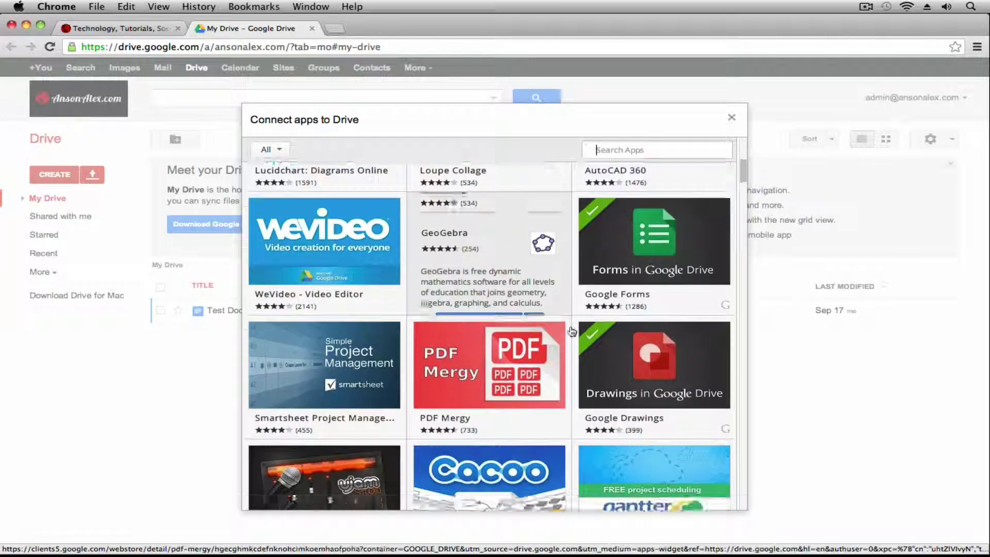
{"action": "scroll", "coordinate": [572, 330], "scroll_direction": "down", "scroll_amount": 5}
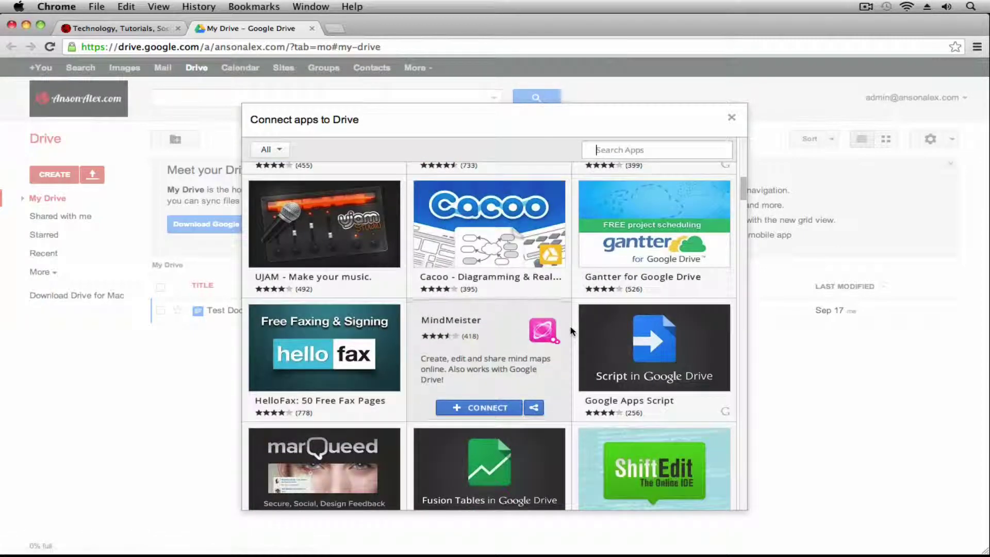
{"action": "scroll", "coordinate": [571, 330], "scroll_direction": "down", "scroll_amount": 1}
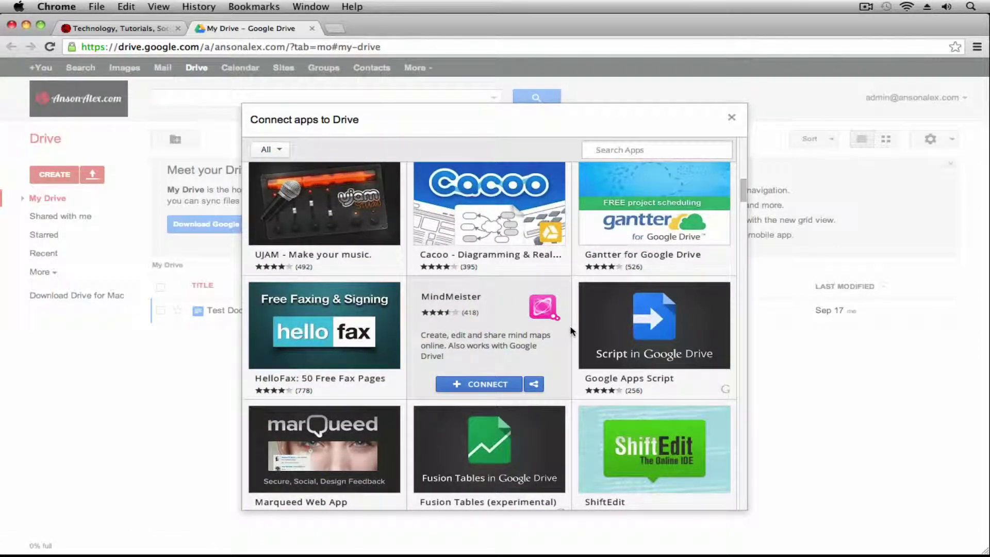
{"action": "mouse_move", "coordinate": [684, 230]}
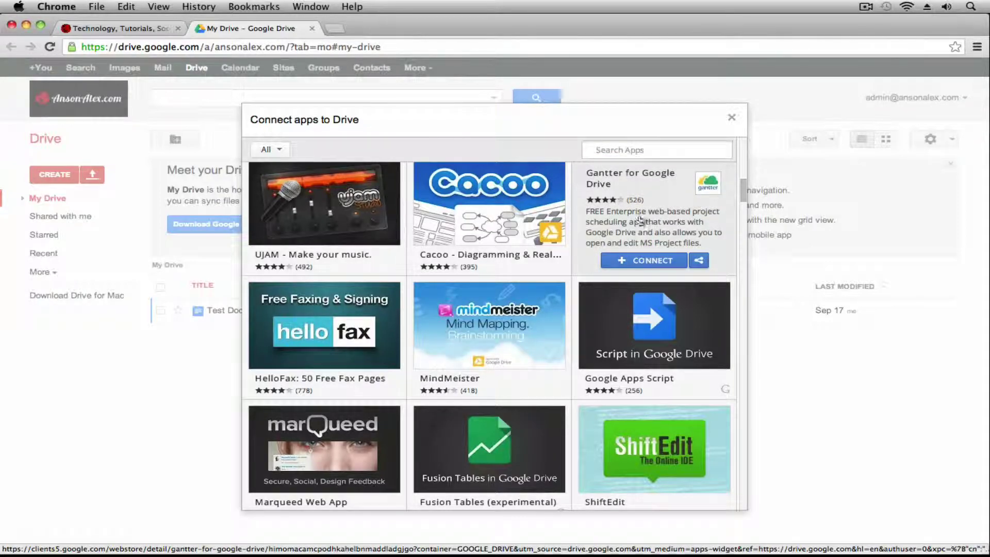
{"action": "scroll", "coordinate": [285, 268], "scroll_direction": "up", "scroll_amount": 3}
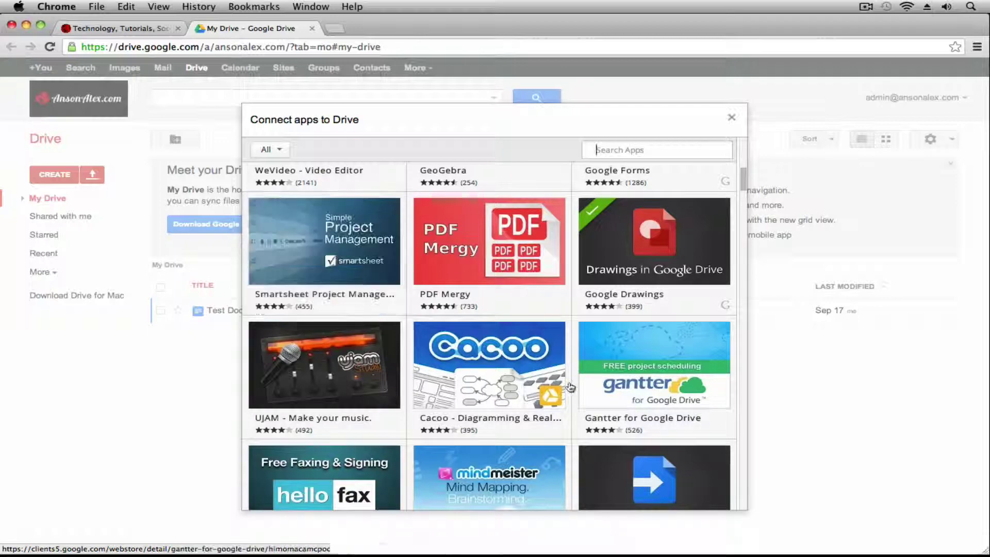
{"action": "scroll", "coordinate": [570, 386], "scroll_direction": "down", "scroll_amount": 5}
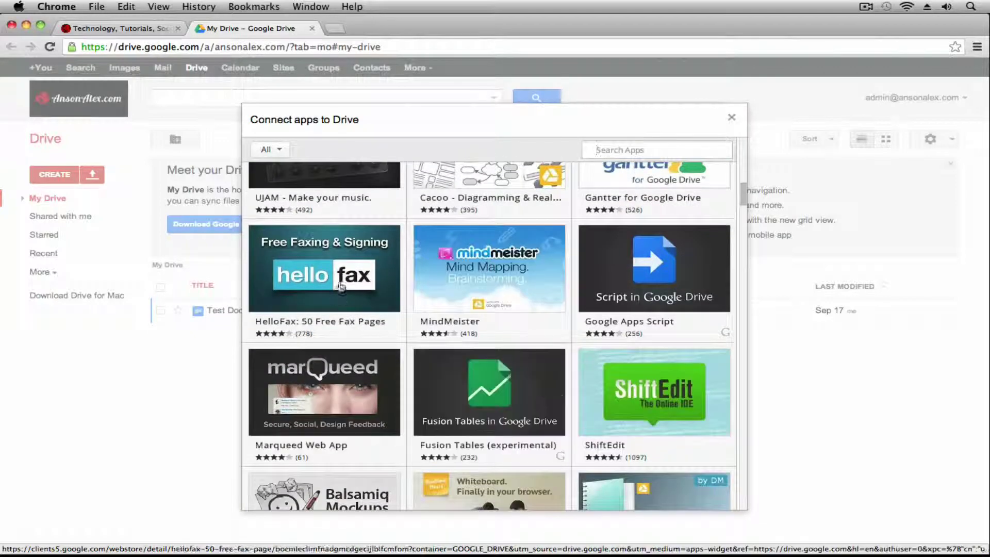
{"action": "scroll", "coordinate": [527, 312], "scroll_direction": "down", "scroll_amount": 2}
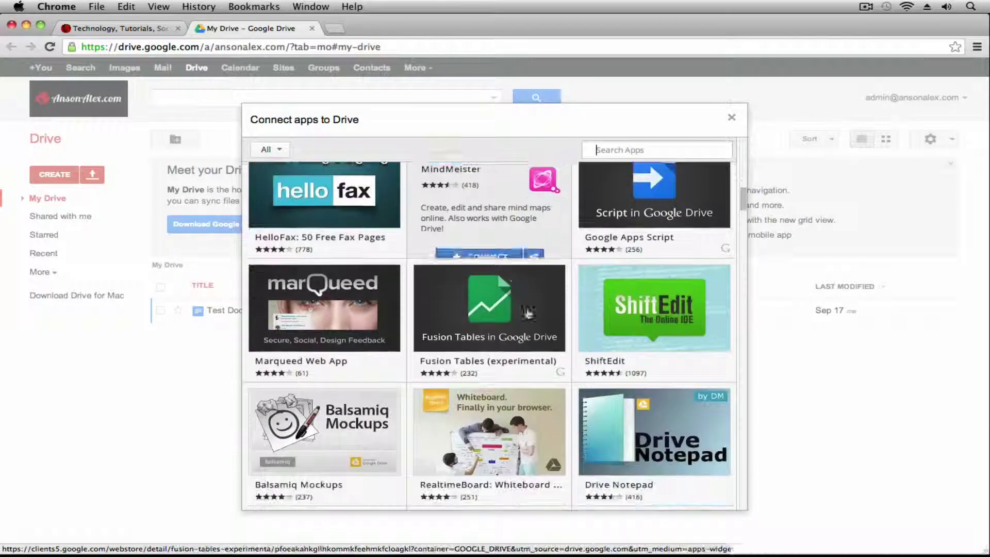
{"action": "scroll", "coordinate": [526, 312], "scroll_direction": "down", "scroll_amount": 5}
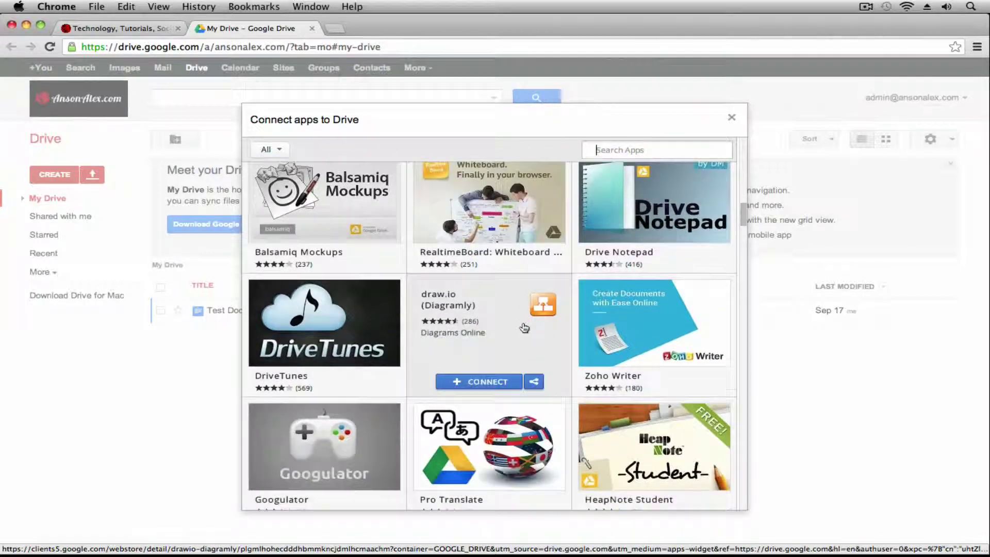
{"action": "scroll", "coordinate": [524, 327], "scroll_direction": "down", "scroll_amount": 3}
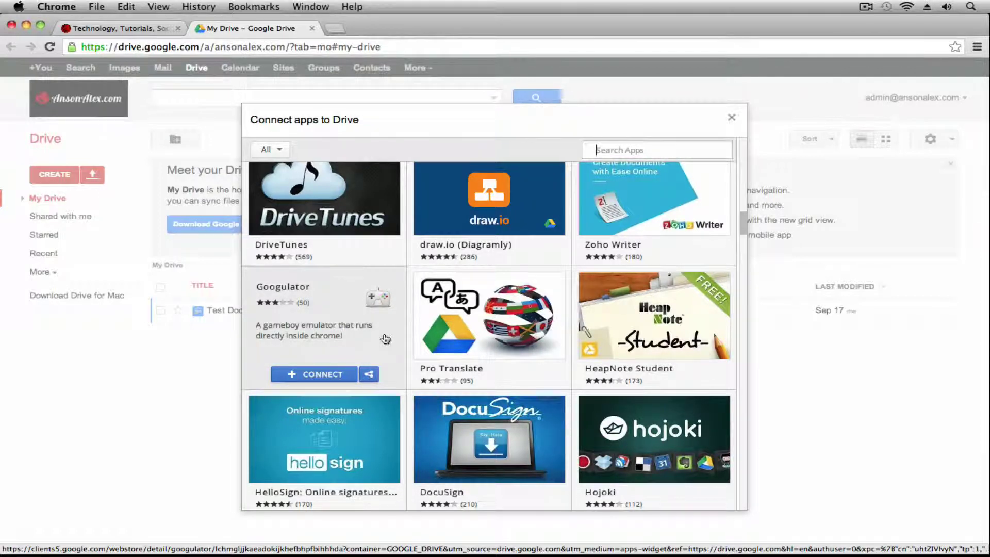
{"action": "scroll", "coordinate": [385, 338], "scroll_direction": "down", "scroll_amount": 2}
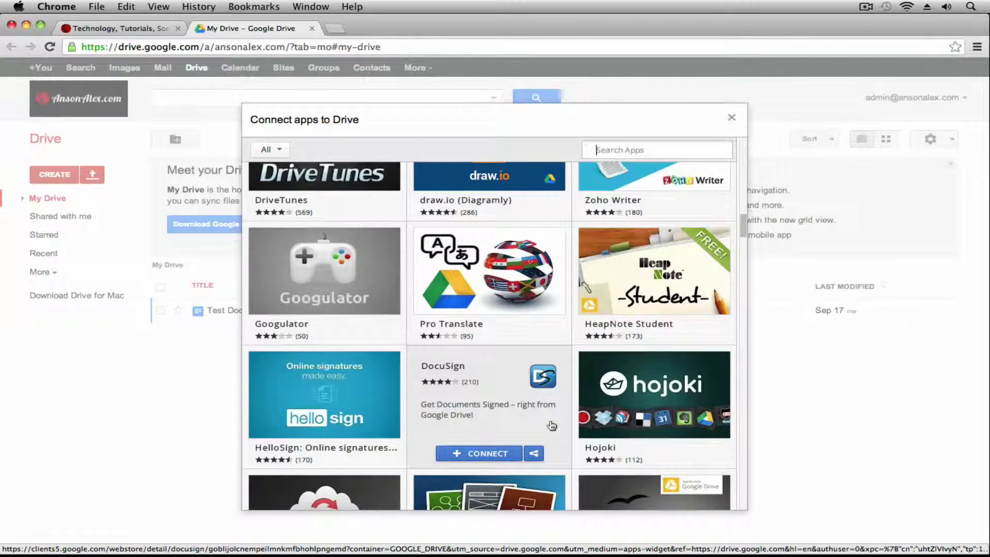
{"action": "scroll", "coordinate": [552, 426], "scroll_direction": "down", "scroll_amount": 1}
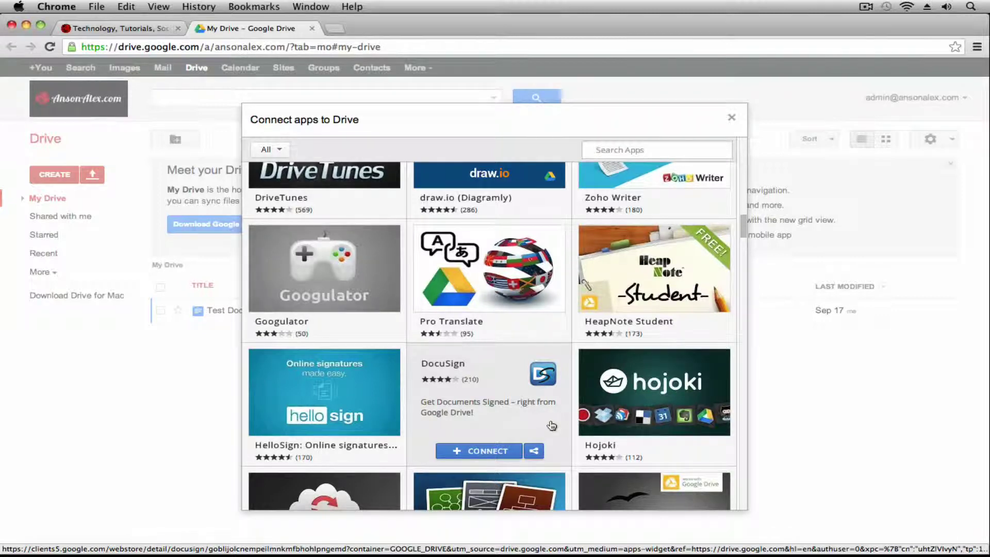
Step: Look through the remaining connectable apps below DocuSign, including the descriptions of LiquidPlanner and PDFMerge!
{"action": "scroll", "coordinate": [552, 425], "scroll_direction": "down", "scroll_amount": 3}
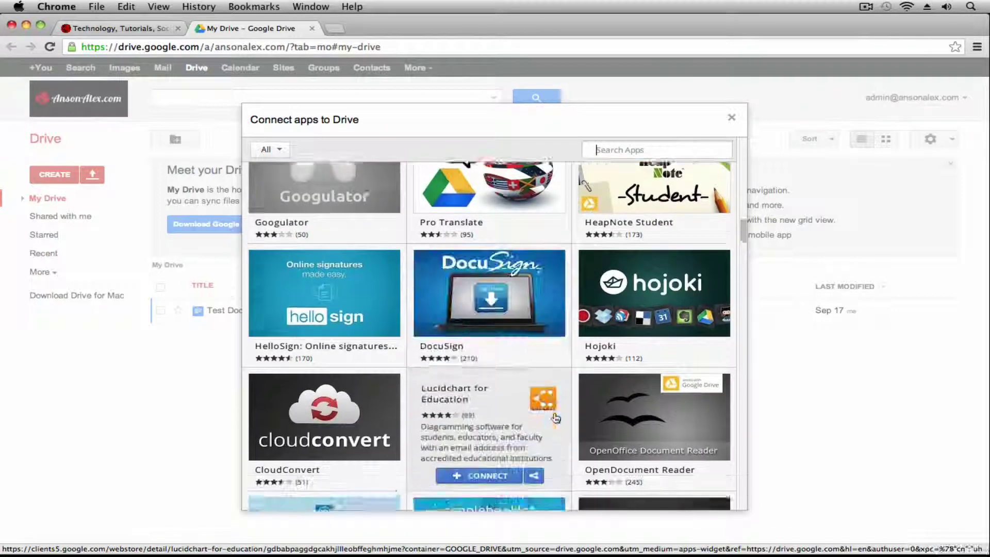
{"action": "scroll", "coordinate": [562, 395], "scroll_direction": "down", "scroll_amount": 5}
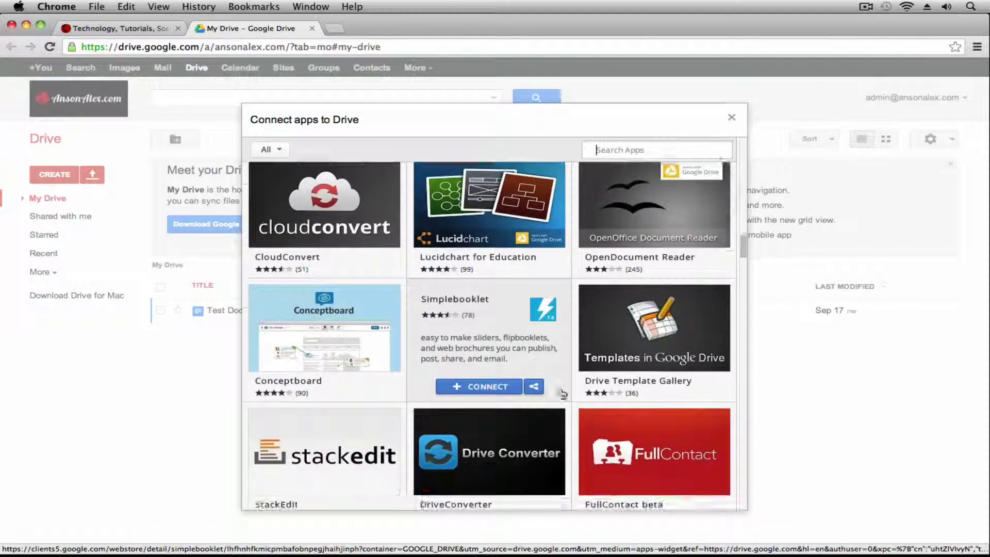
{"action": "scroll", "coordinate": [516, 330], "scroll_direction": "down", "scroll_amount": 3}
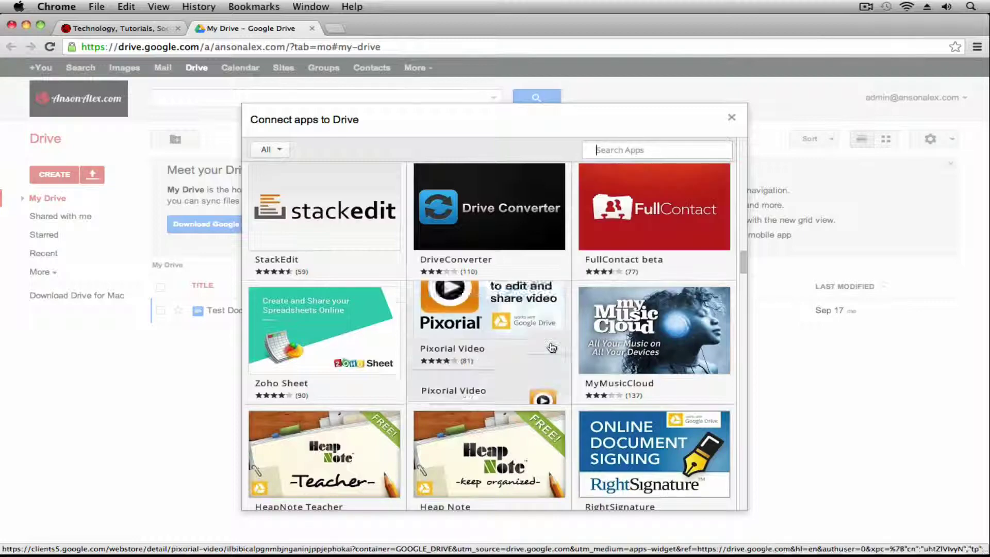
{"action": "scroll", "coordinate": [551, 347], "scroll_direction": "down", "scroll_amount": 4}
{"action": "scroll", "coordinate": [550, 348], "scroll_direction": "down", "scroll_amount": 7}
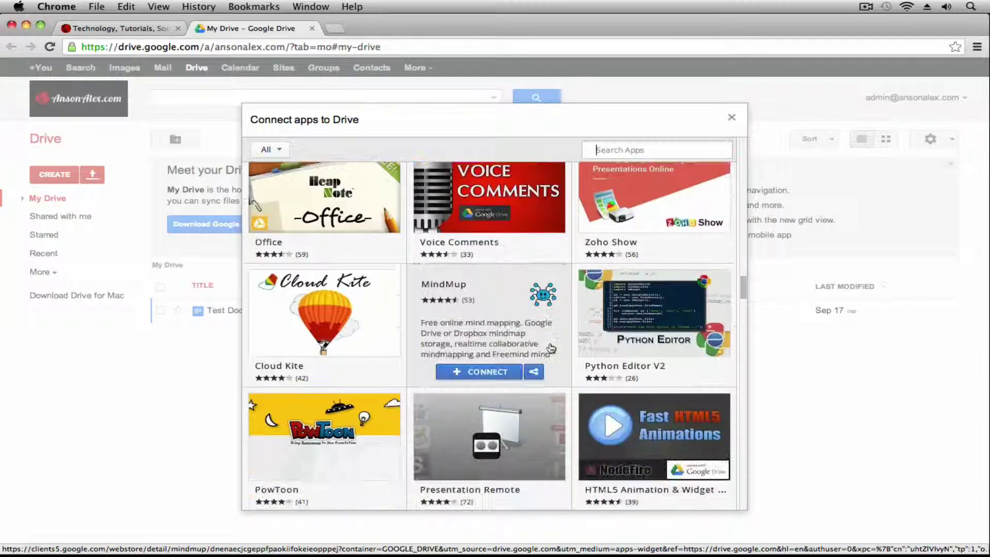
{"action": "scroll", "coordinate": [551, 348], "scroll_direction": "down", "scroll_amount": 8}
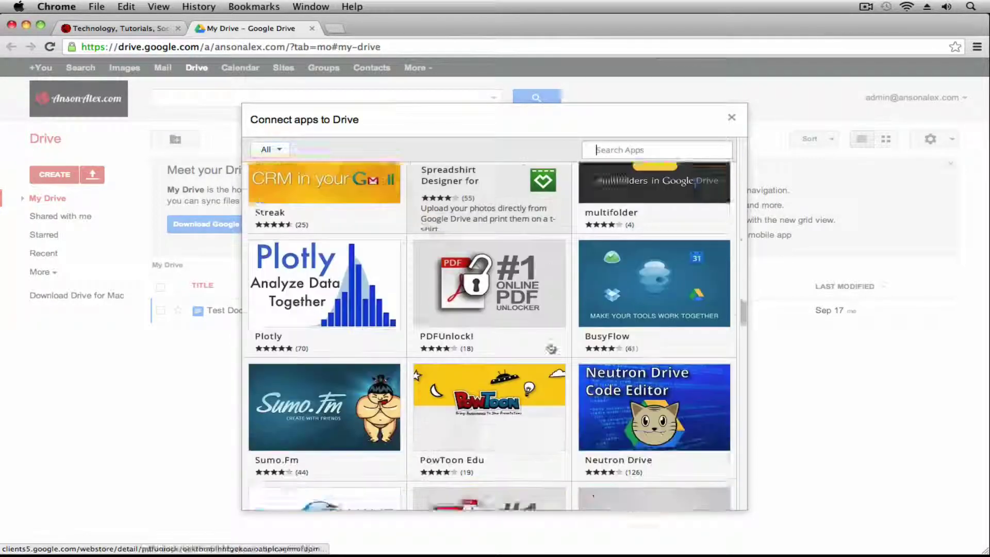
{"action": "scroll", "coordinate": [550, 349], "scroll_direction": "down", "scroll_amount": 8}
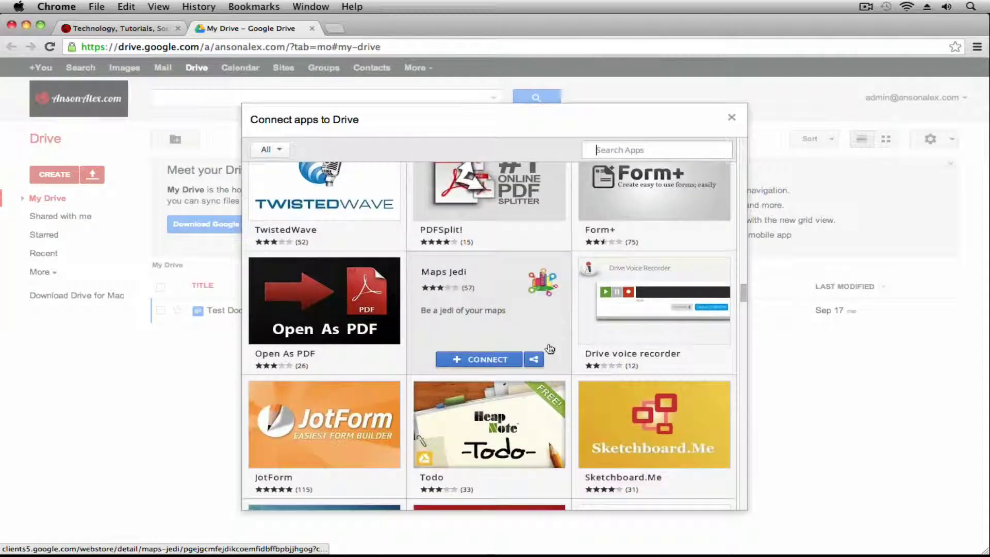
{"action": "scroll", "coordinate": [549, 348], "scroll_direction": "down", "scroll_amount": 3}
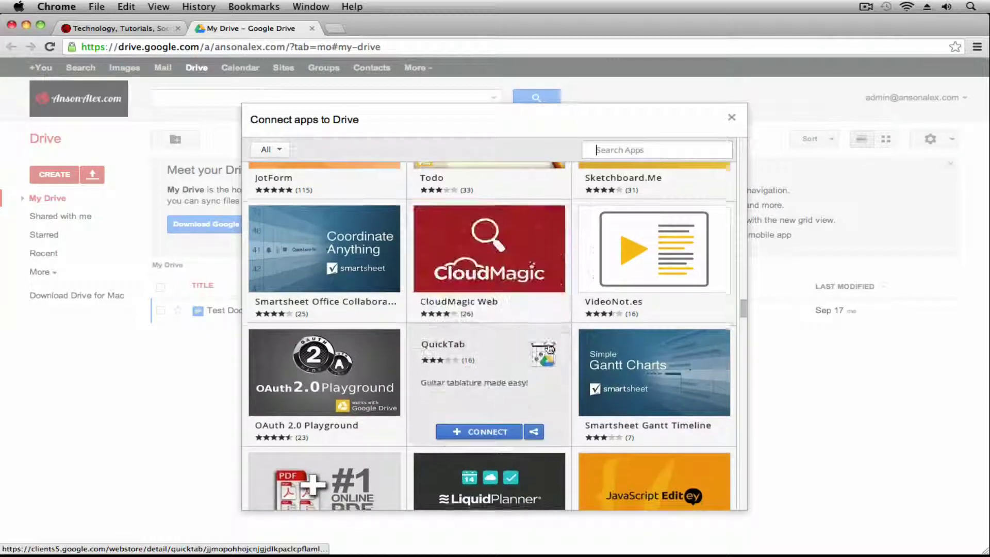
{"action": "scroll", "coordinate": [550, 348], "scroll_direction": "down", "scroll_amount": 1}
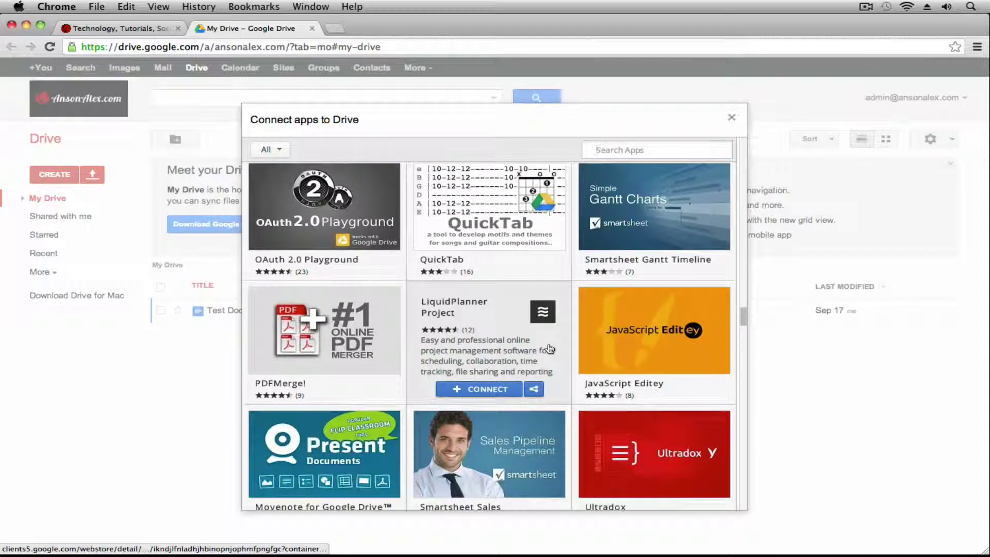
{"action": "mouse_move", "coordinate": [645, 229]}
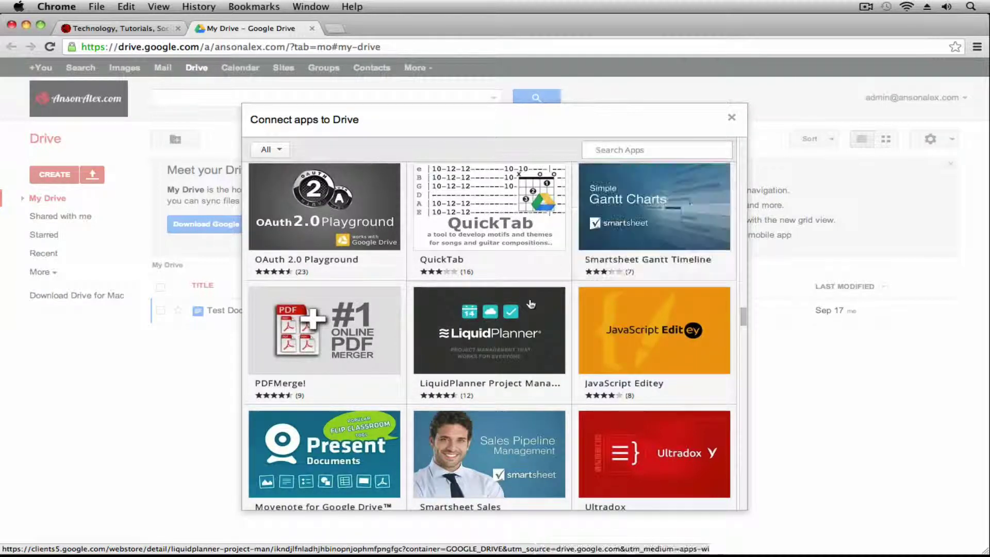
{"action": "mouse_move", "coordinate": [560, 334]}
{"action": "scroll", "coordinate": [559, 334], "scroll_direction": "down", "scroll_amount": 1}
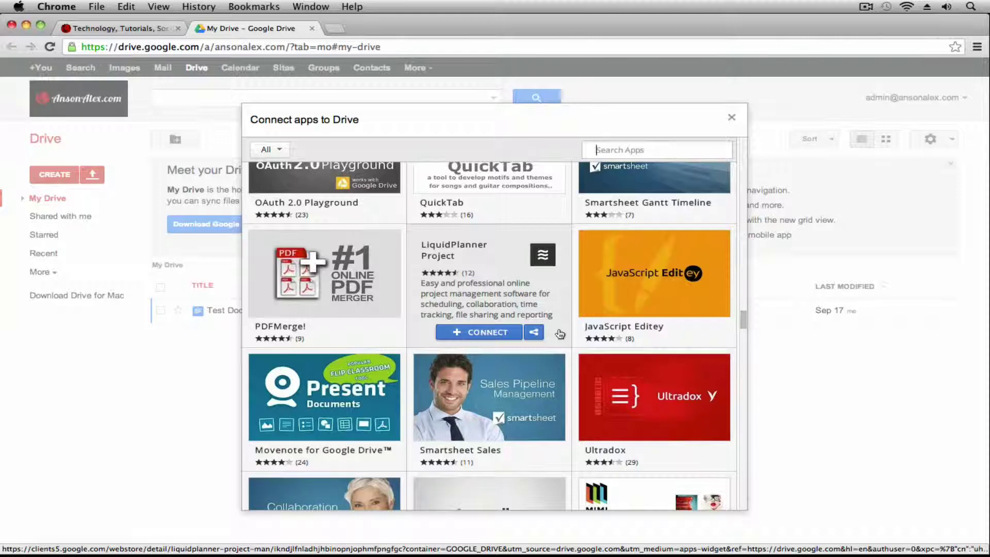
{"action": "scroll", "coordinate": [560, 334], "scroll_direction": "down", "scroll_amount": 1}
{"action": "mouse_move", "coordinate": [301, 248]}
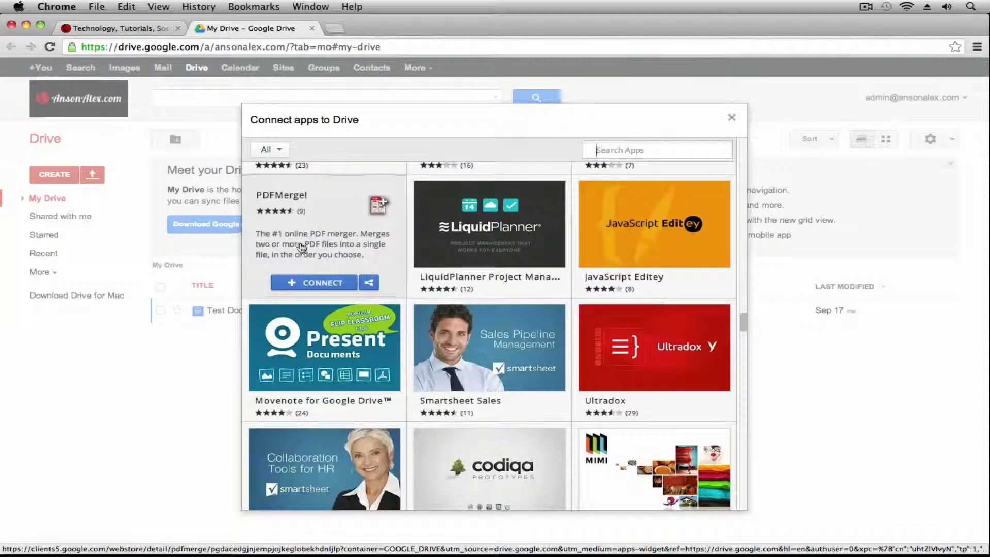
{"action": "scroll", "coordinate": [490, 248], "scroll_direction": "down", "scroll_amount": 2}
{"action": "scroll", "coordinate": [546, 313], "scroll_direction": "down", "scroll_amount": 2}
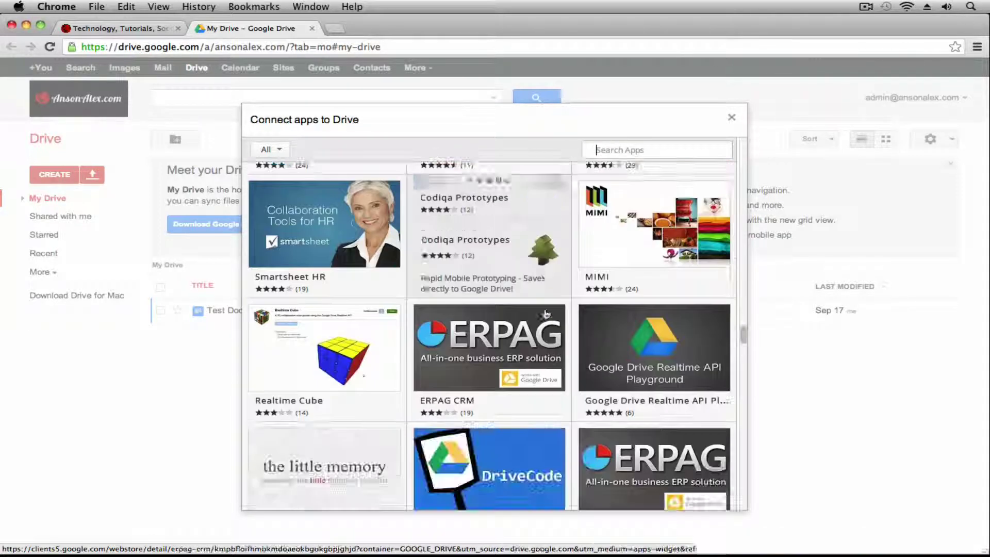
Step: Browse further through the connectable apps, including the descriptions of DriveCode, Movenote for Marketing, AudioBox, RationalPlan Project, QR Code and Barcode Label, and Notable
{"action": "scroll", "coordinate": [546, 313], "scroll_direction": "down", "scroll_amount": 2}
{"action": "scroll", "coordinate": [558, 305], "scroll_direction": "down", "scroll_amount": 3}
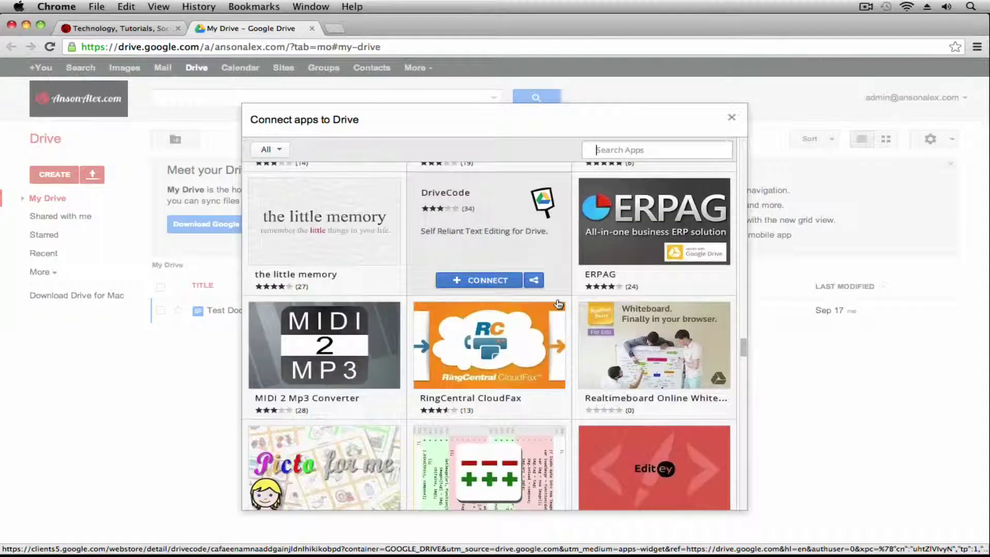
{"action": "scroll", "coordinate": [558, 304], "scroll_direction": "down", "scroll_amount": 10}
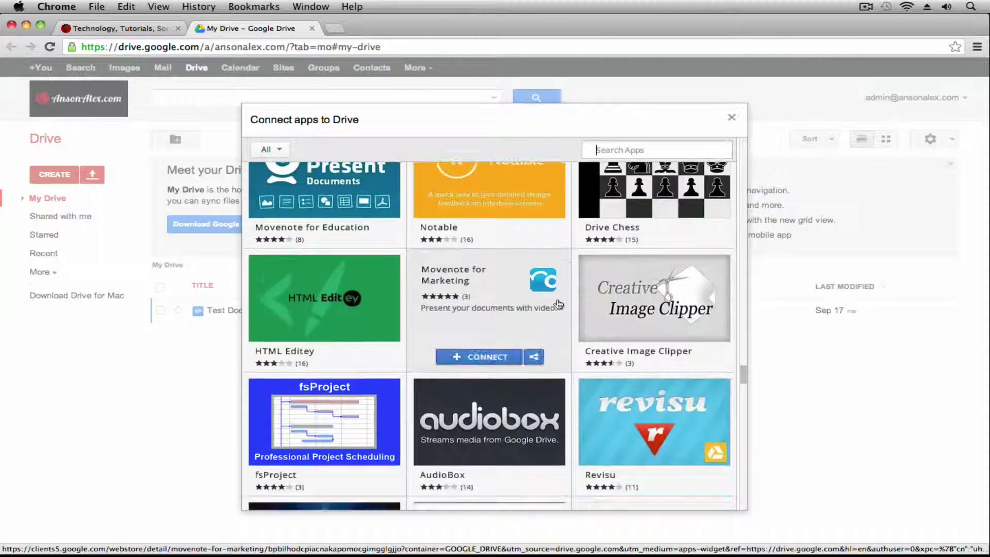
{"action": "scroll", "coordinate": [559, 304], "scroll_direction": "down", "scroll_amount": 2}
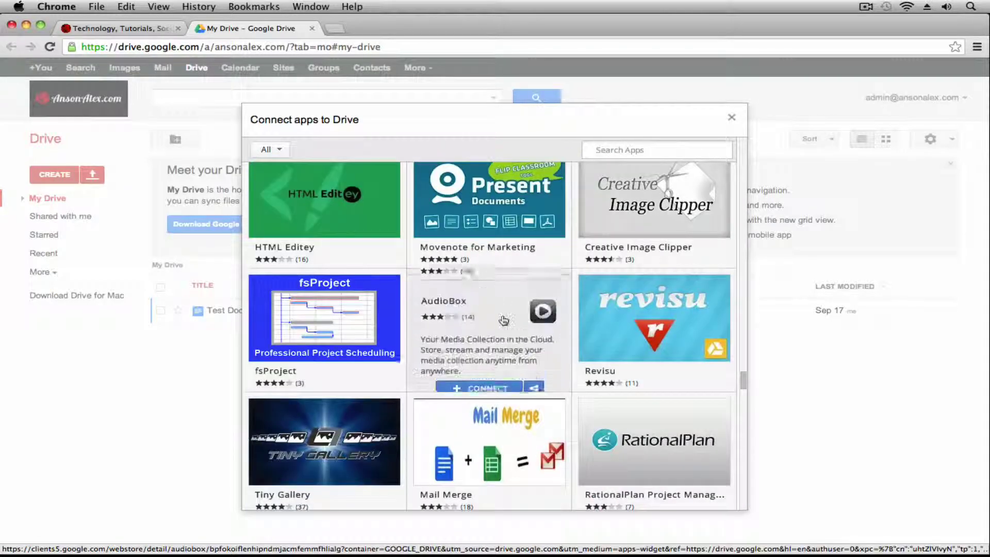
{"action": "scroll", "coordinate": [577, 376], "scroll_direction": "down", "scroll_amount": 3}
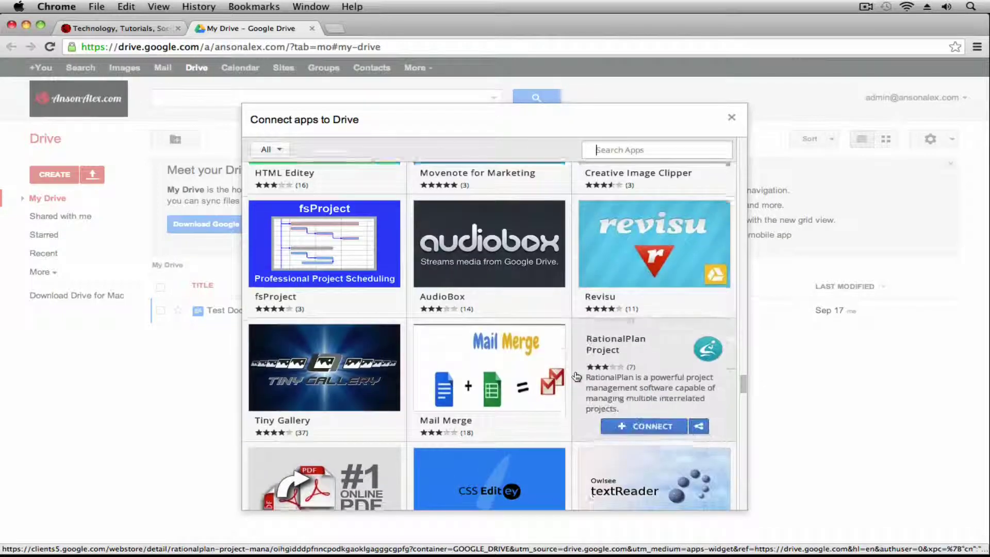
{"action": "scroll", "coordinate": [576, 376], "scroll_direction": "down", "scroll_amount": 12}
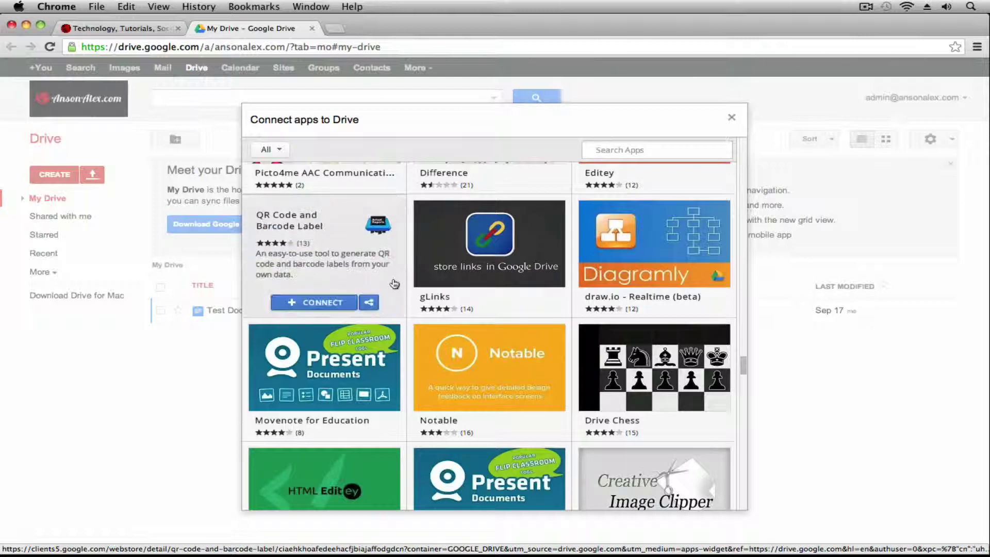
{"action": "scroll", "coordinate": [395, 284], "scroll_direction": "up", "scroll_amount": 1}
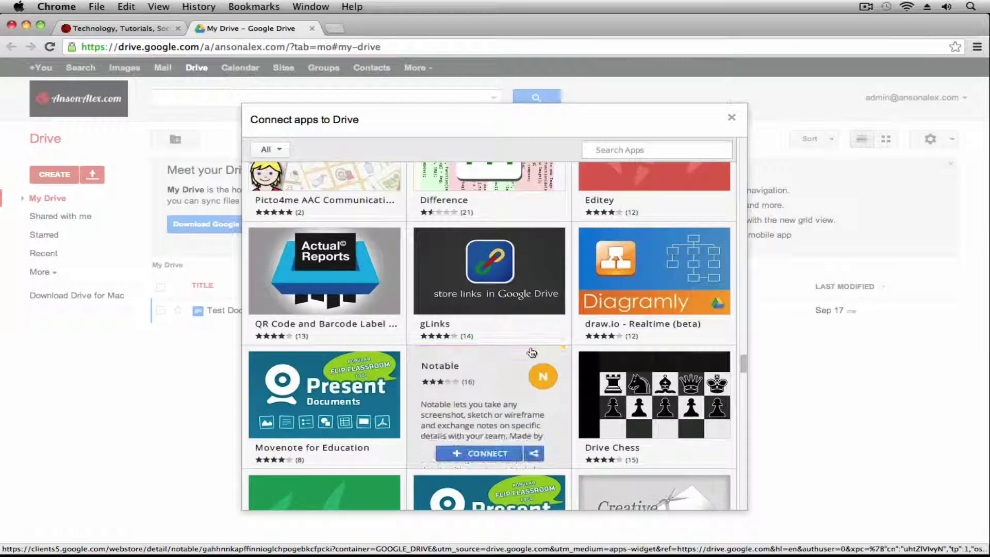
{"action": "scroll", "coordinate": [532, 353], "scroll_direction": "down", "scroll_amount": 20}
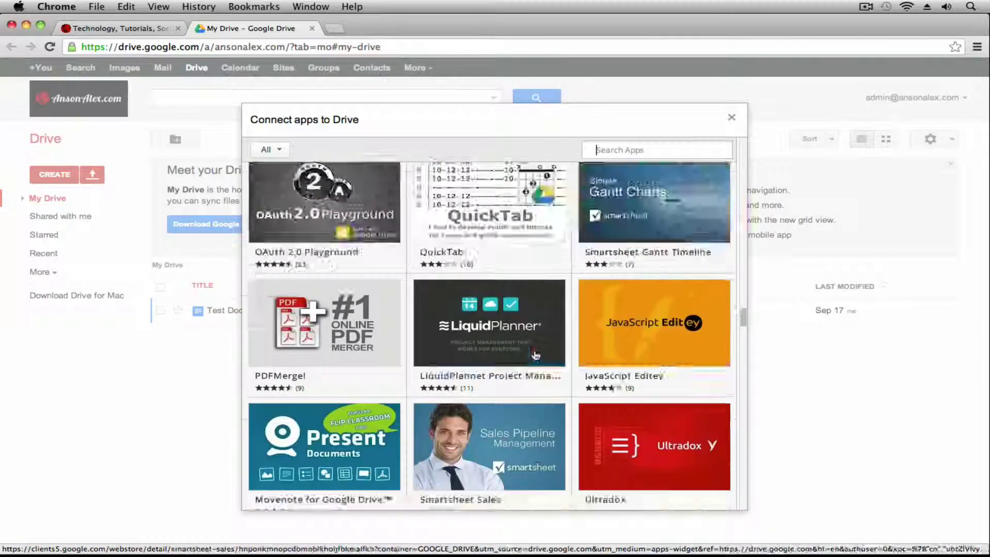
Step: Find Smartsheet Project Management among the upper catalogue rows and connect it to Drive as the default app for files it can open
{"action": "scroll", "coordinate": [536, 355], "scroll_direction": "up", "scroll_amount": 15}
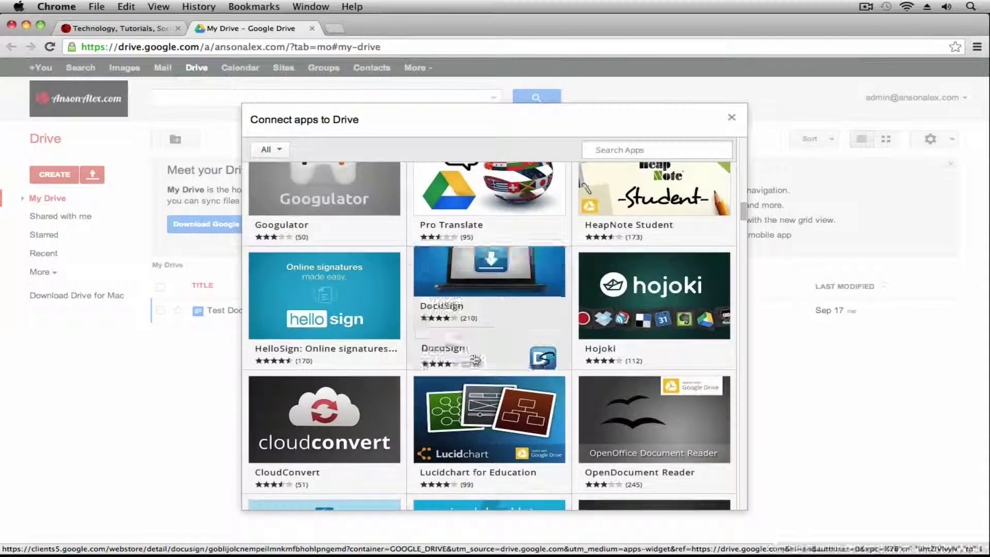
{"action": "scroll", "coordinate": [453, 365], "scroll_direction": "up", "scroll_amount": 12}
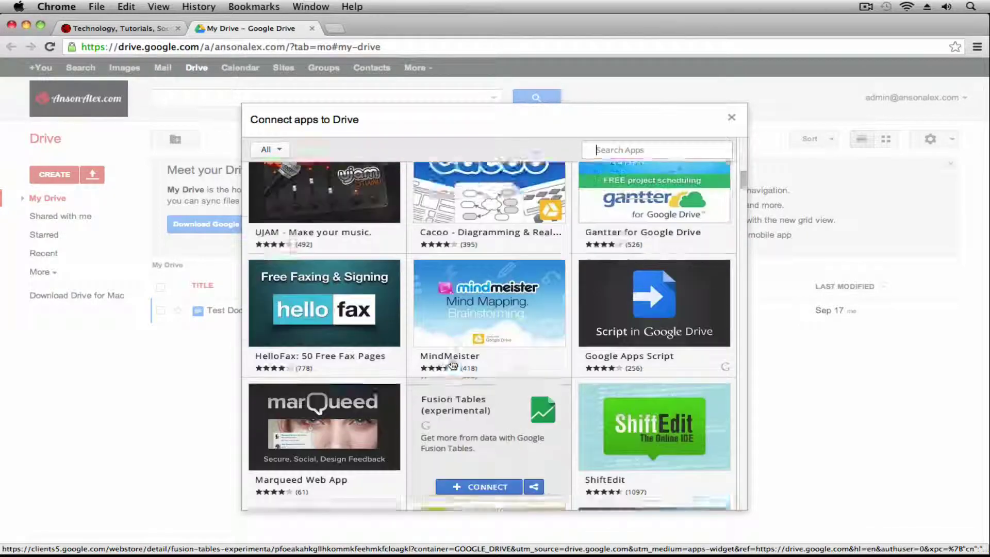
{"action": "scroll", "coordinate": [452, 365], "scroll_direction": "up", "scroll_amount": 8}
{"action": "scroll", "coordinate": [452, 365], "scroll_direction": "down", "scroll_amount": 3}
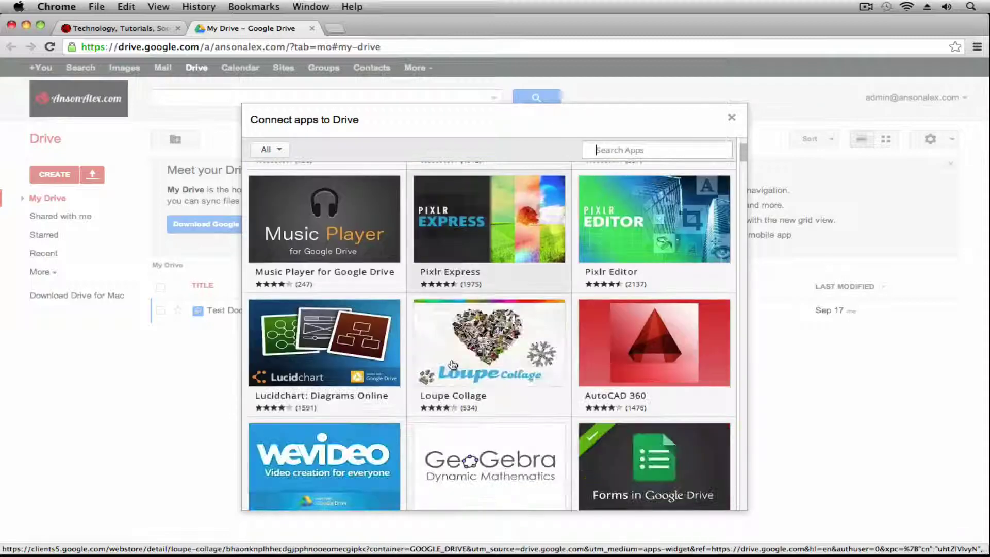
{"action": "scroll", "coordinate": [453, 364], "scroll_direction": "down", "scroll_amount": 2}
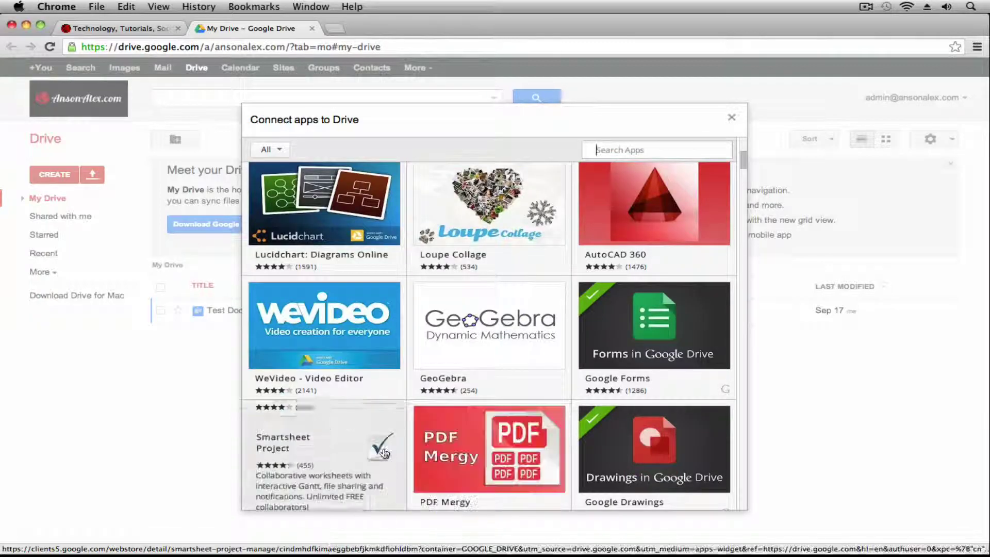
{"action": "scroll", "coordinate": [381, 453], "scroll_direction": "down", "scroll_amount": 1}
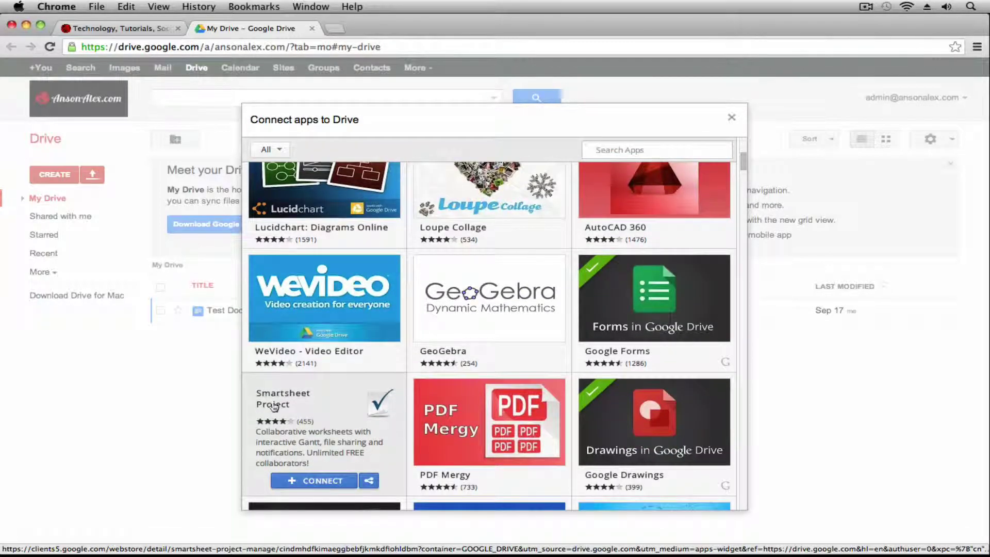
{"action": "left_click", "coordinate": [322, 481]}
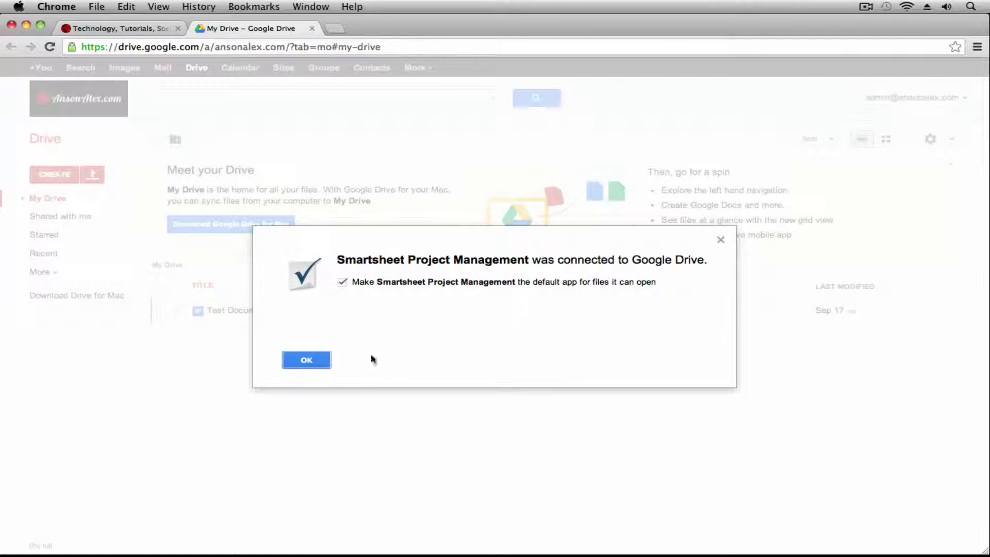
{"action": "left_click", "coordinate": [317, 359]}
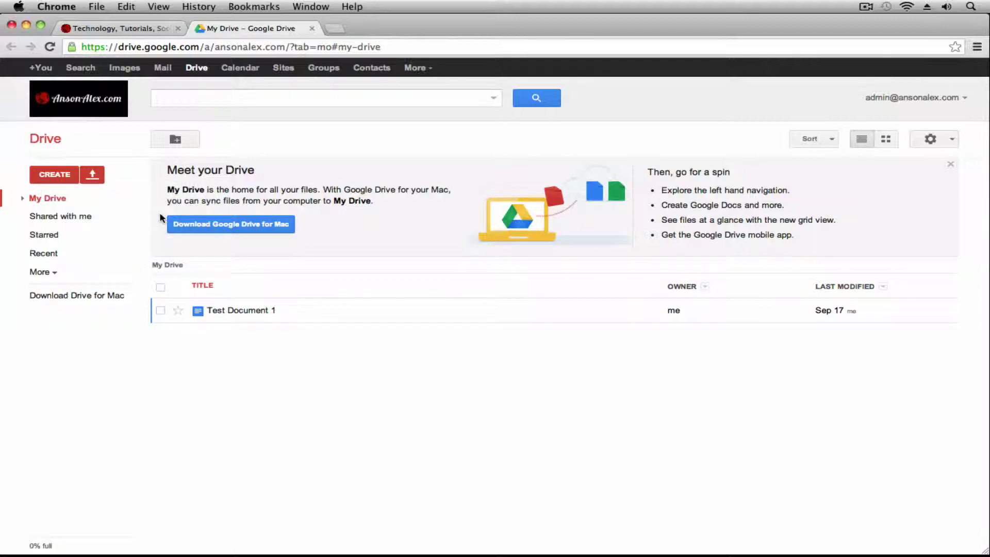
Step: Start a new Smartsheet file from Drive, accept both access requests and submit the Smartsheet sign-up form
{"action": "left_click", "coordinate": [55, 178]}
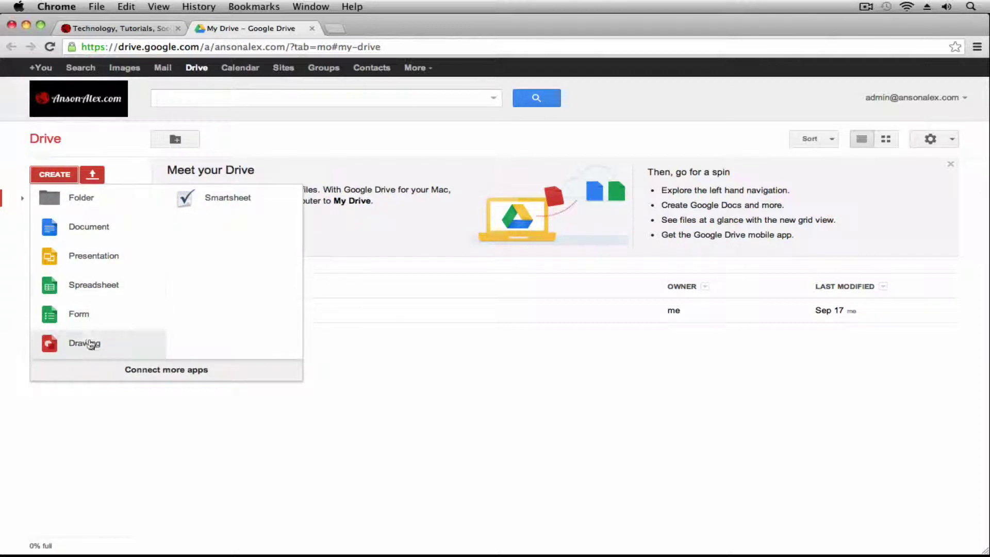
{"action": "left_click", "coordinate": [227, 202]}
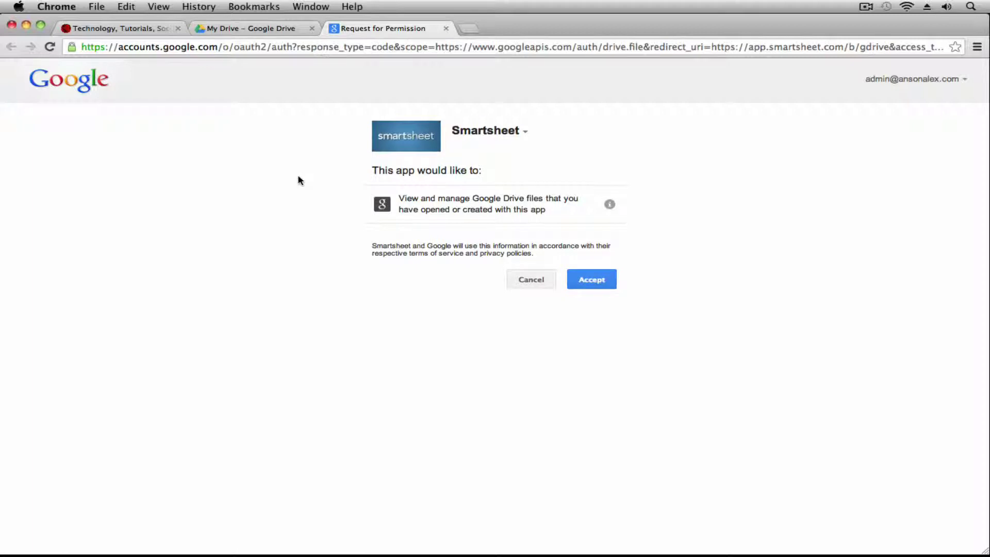
{"action": "left_click", "coordinate": [596, 278]}
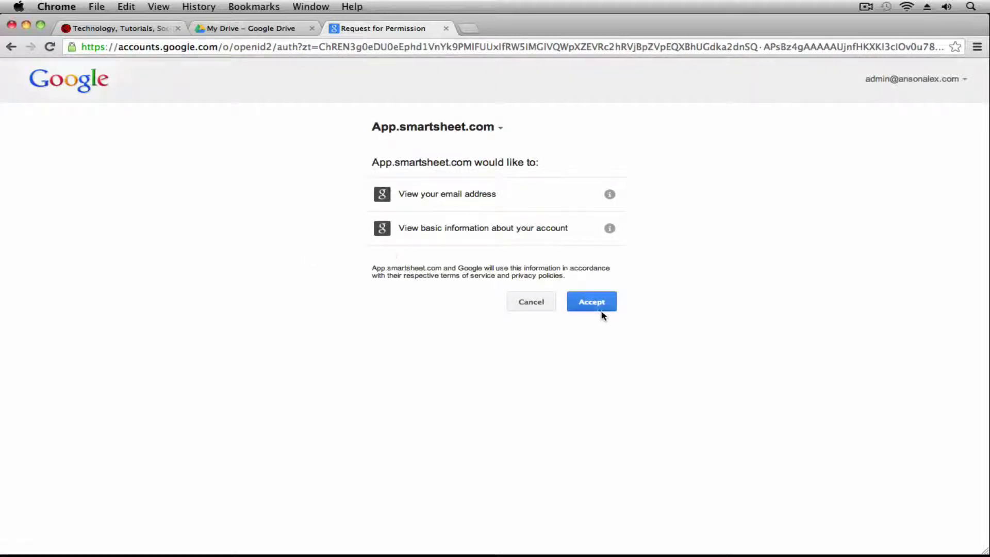
{"action": "left_click", "coordinate": [598, 305]}
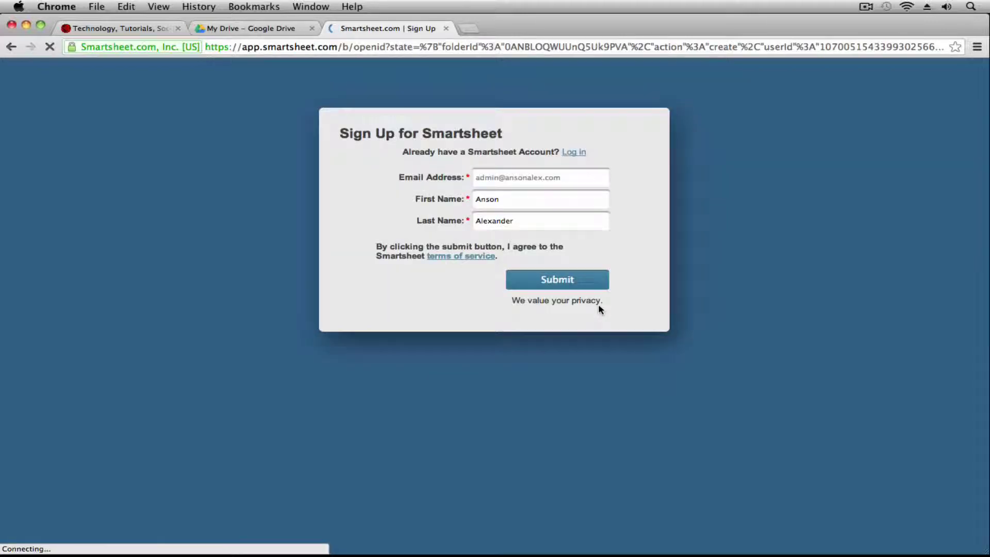
{"action": "left_click", "coordinate": [570, 279]}
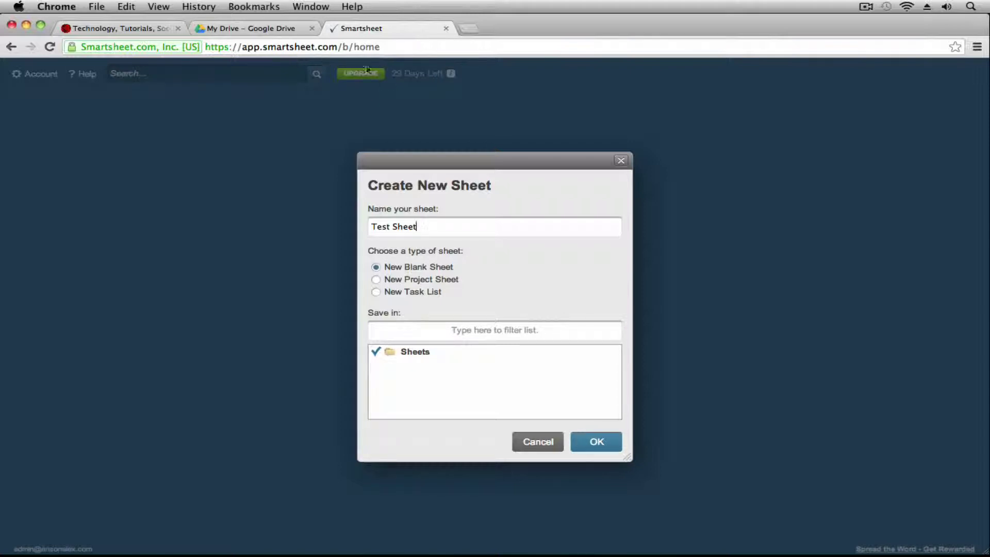
Step: Create the sheet "Test Sheet" as a New Project Sheet in the Sheets folder and dismiss the Gantt view tips
{"action": "left_click", "coordinate": [376, 279]}
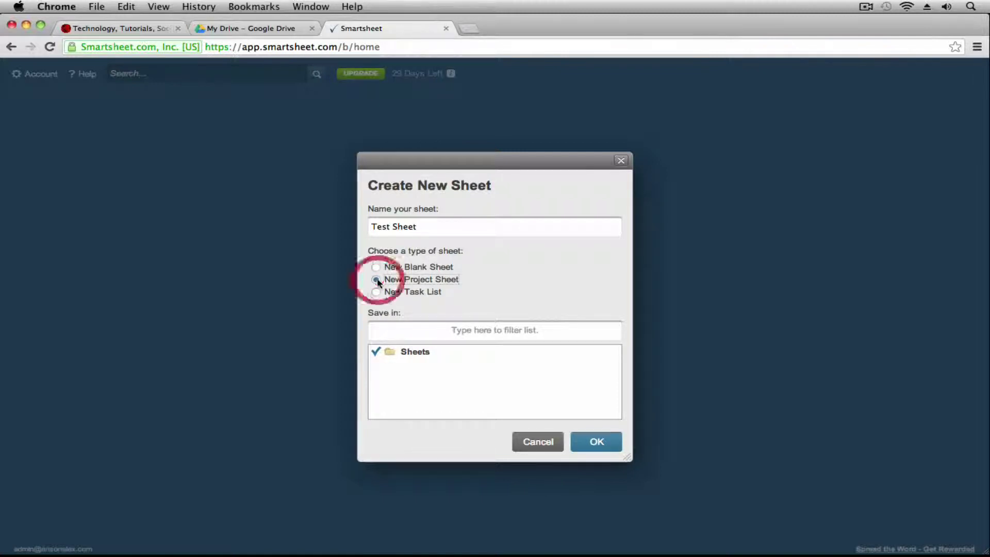
{"action": "left_click", "coordinate": [597, 441]}
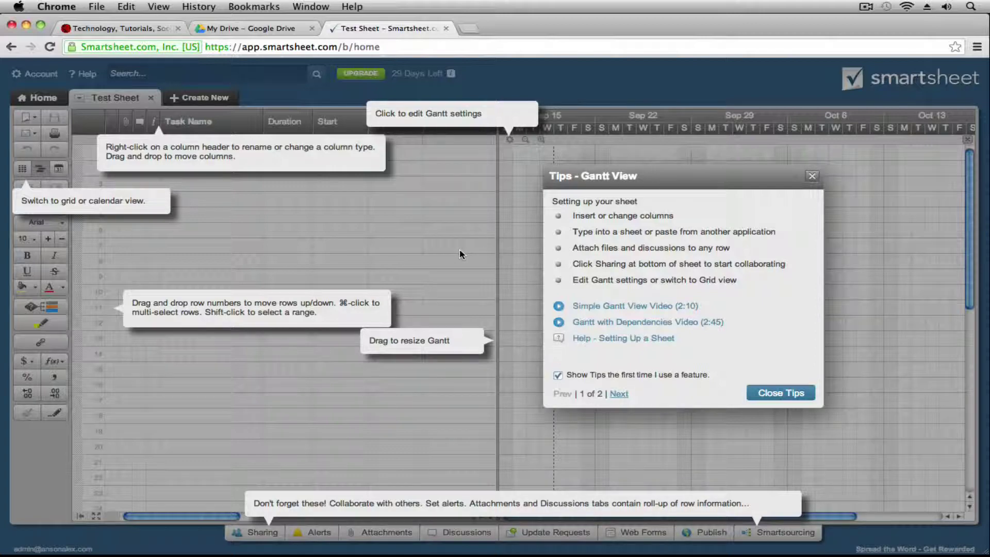
{"action": "left_click", "coordinate": [771, 393]}
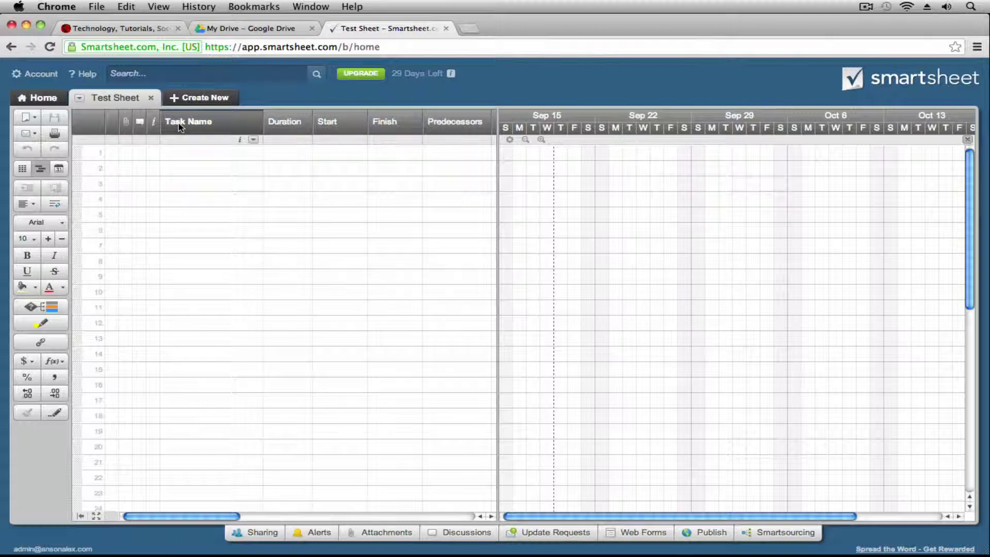
Step: Create a sheet from the featured template Basic Project with Gantt & Dependencies, keeping its default name and included sample data
{"action": "left_click", "coordinate": [185, 98]}
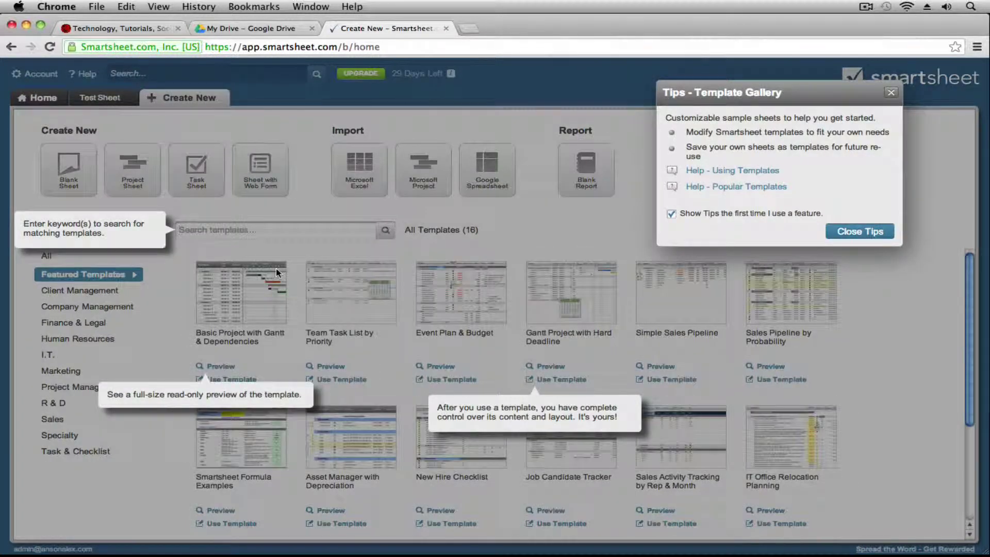
{"action": "left_click", "coordinate": [866, 231]}
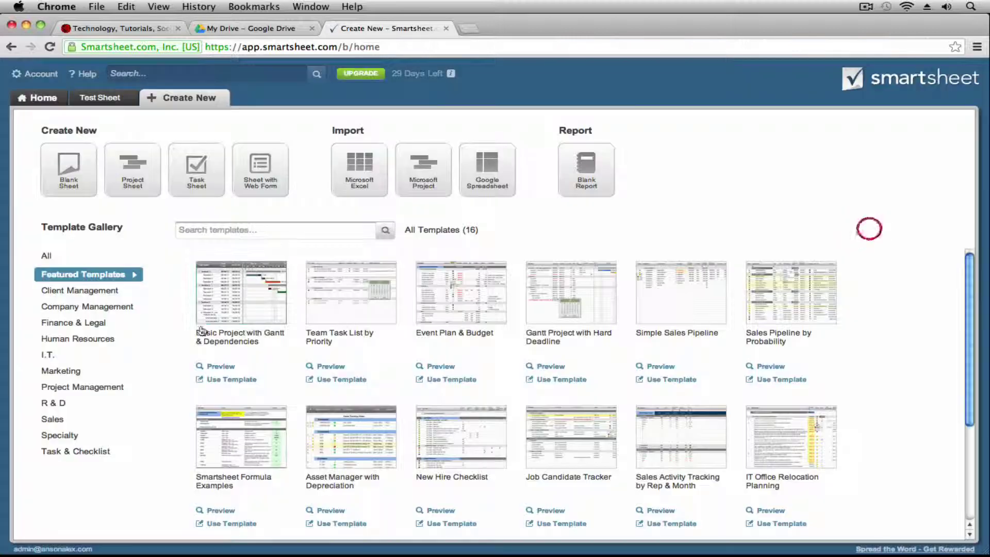
{"action": "left_click", "coordinate": [251, 309]}
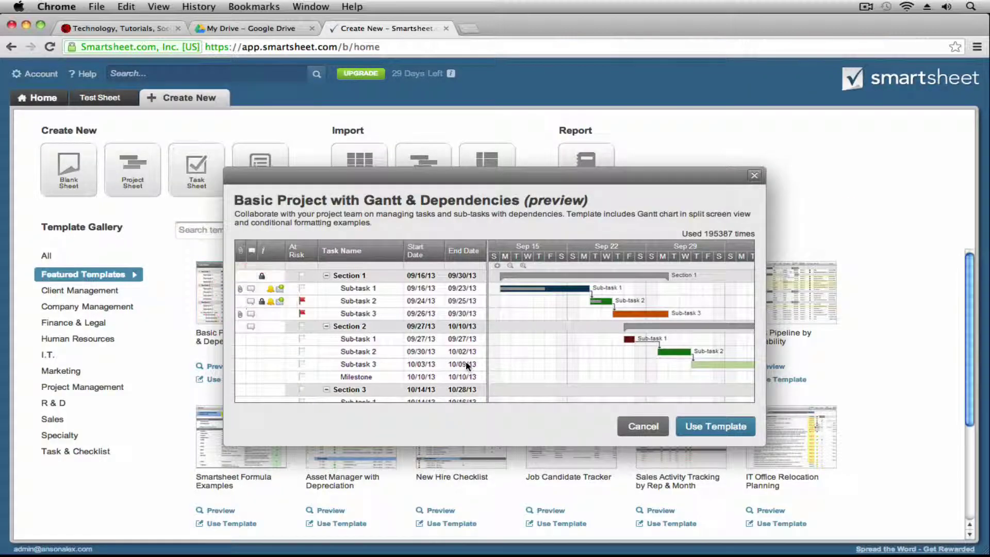
{"action": "left_click", "coordinate": [714, 425]}
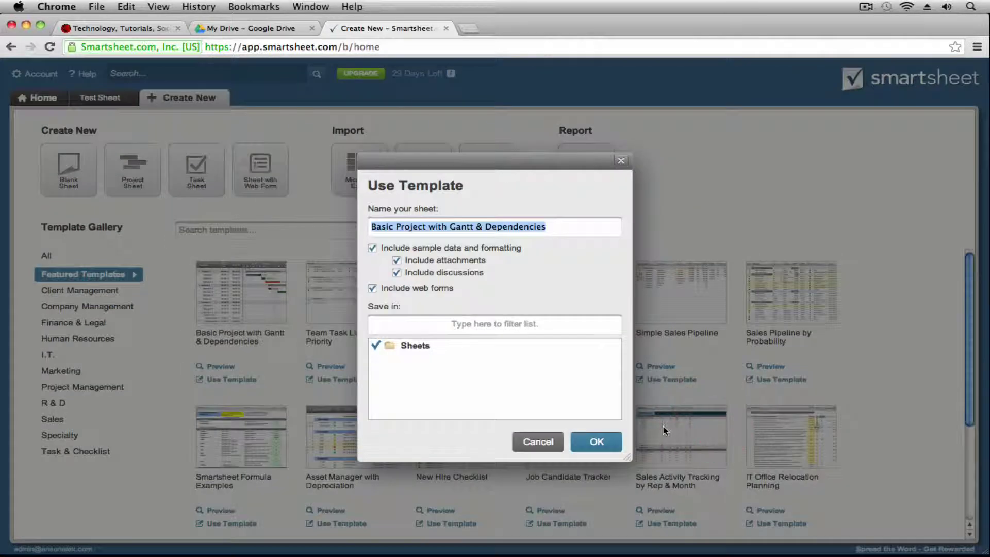
{"action": "left_click", "coordinate": [596, 443]}
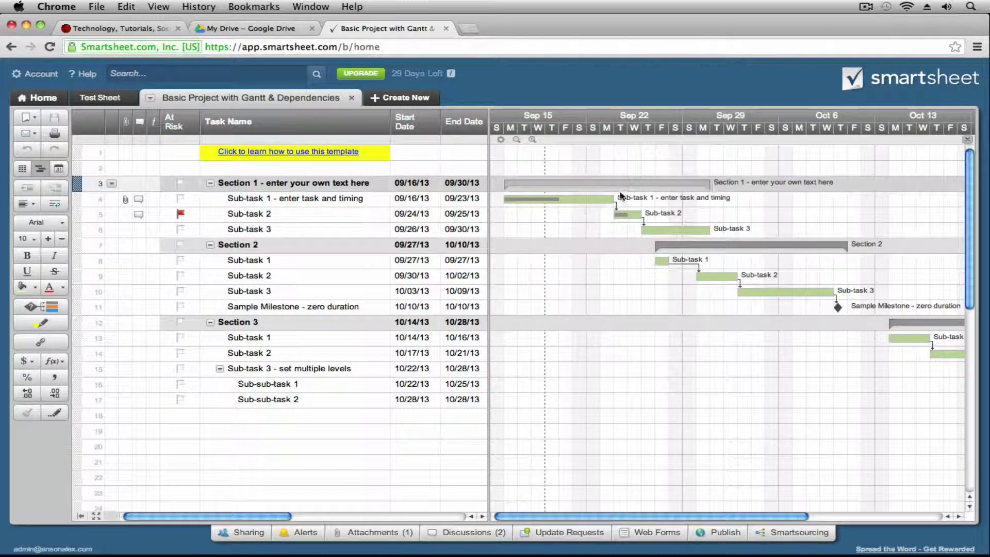
Step: Examine the sub-tasks and Gantt bars of the template-based project sheet and return to Test Sheet
{"action": "left_click", "coordinate": [605, 199]}
{"action": "left_click", "coordinate": [632, 213]}
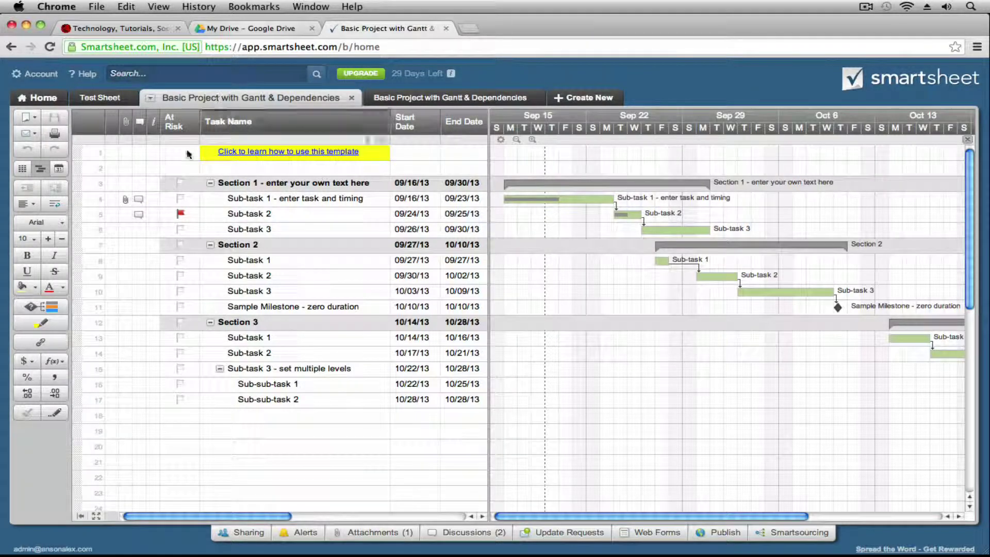
{"action": "mouse_move", "coordinate": [143, 198]}
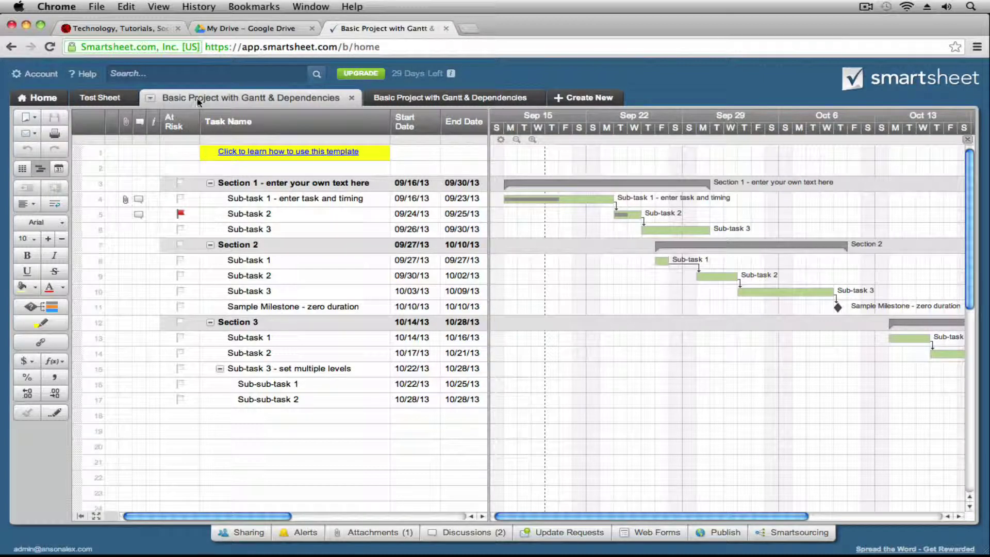
{"action": "left_click", "coordinate": [100, 98]}
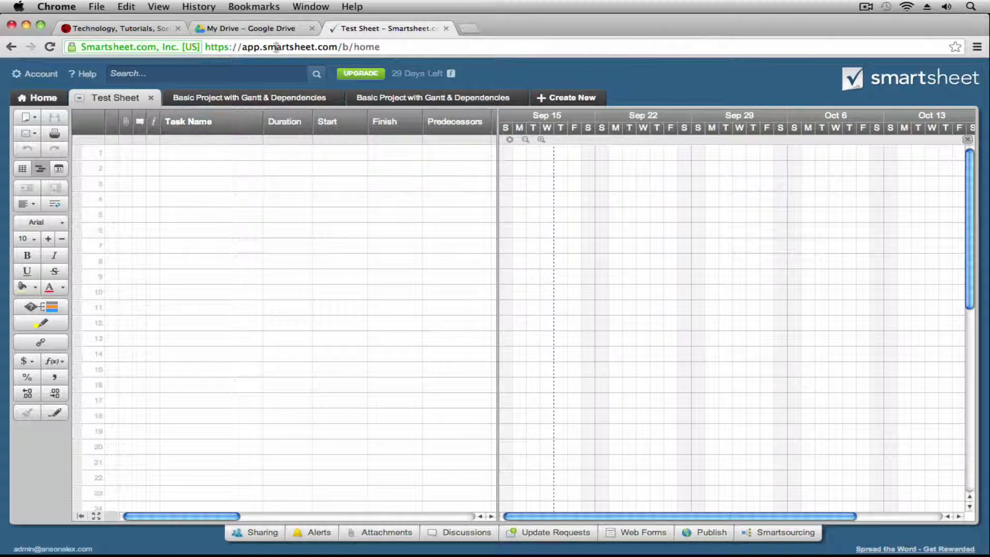
Step: Switch to Google Drive and open the Test Sheet (Smartsheet) file from My Drive
{"action": "left_click", "coordinate": [257, 28]}
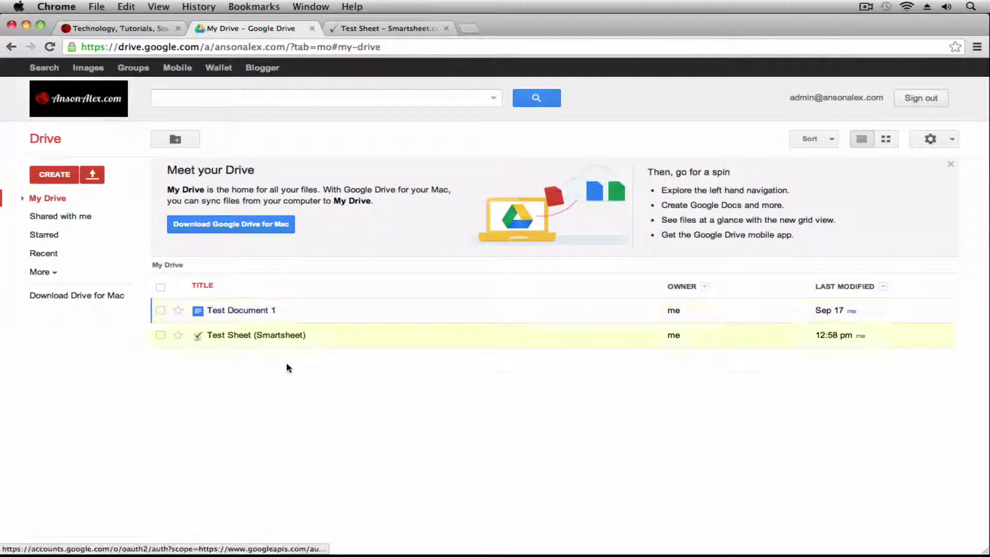
{"action": "left_click", "coordinate": [290, 387]}
{"action": "left_click", "coordinate": [75, 202]}
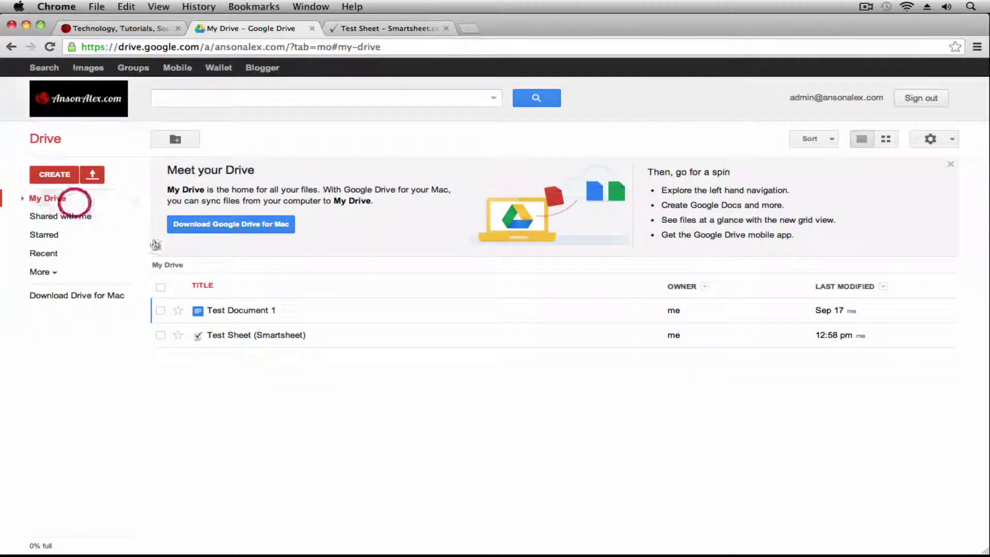
{"action": "left_click", "coordinate": [241, 339]}
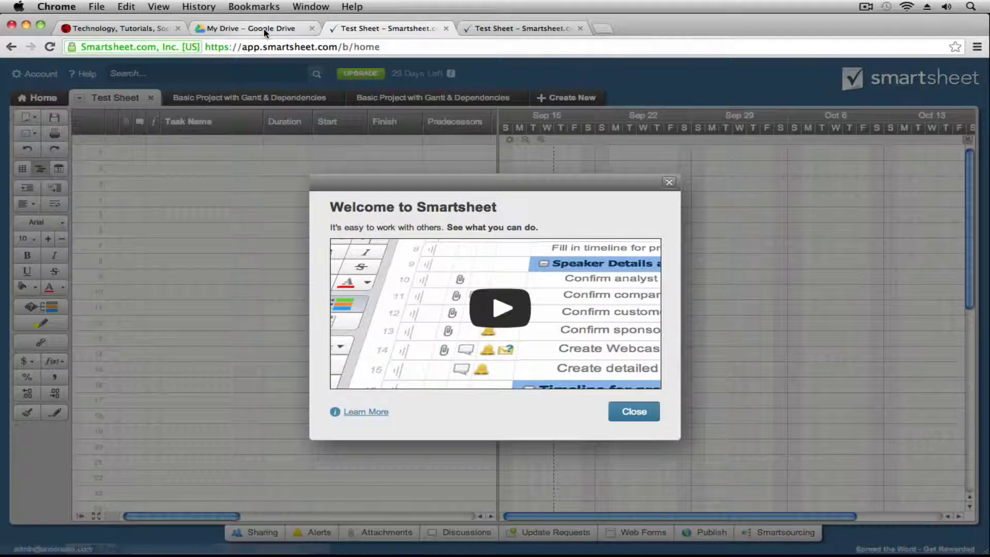
Step: Return to Google Drive and look at the available file actions for Test Sheet (Smartsheet)
{"action": "left_click", "coordinate": [251, 29]}
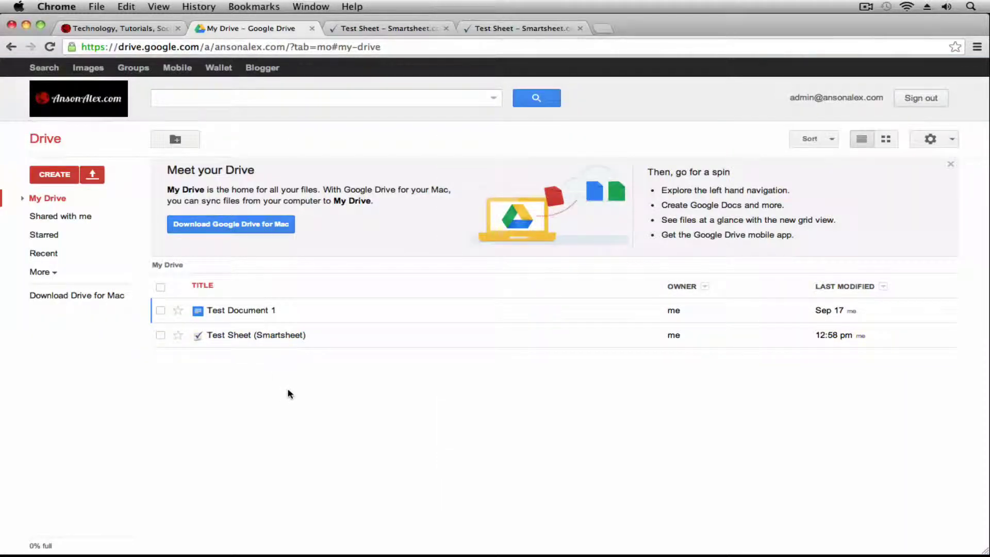
{"action": "right_click", "coordinate": [261, 342]}
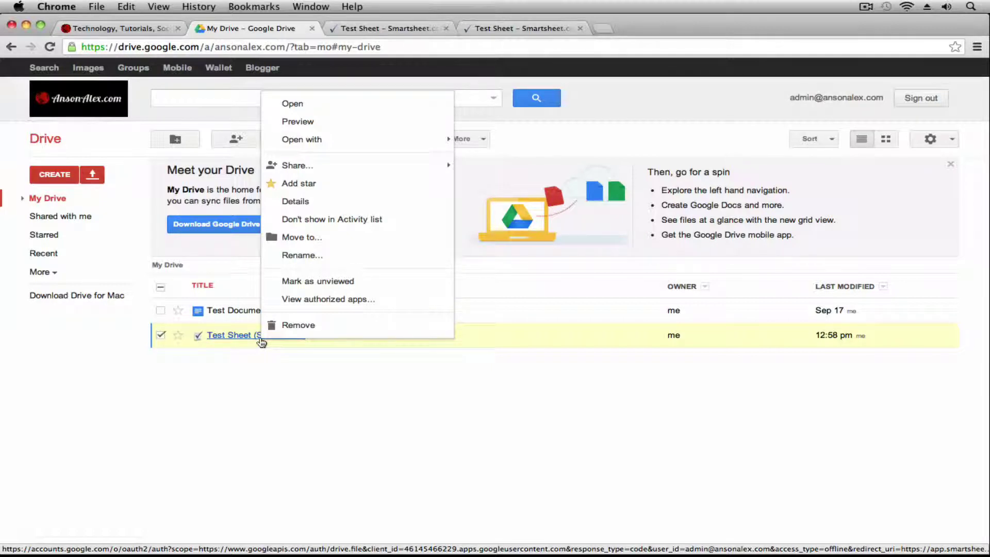
{"action": "left_click", "coordinate": [272, 388]}
Step: Reopen the catalogue for connecting more apps to Drive and read the description of Pixlr Editor
{"action": "left_click", "coordinate": [54, 174]}
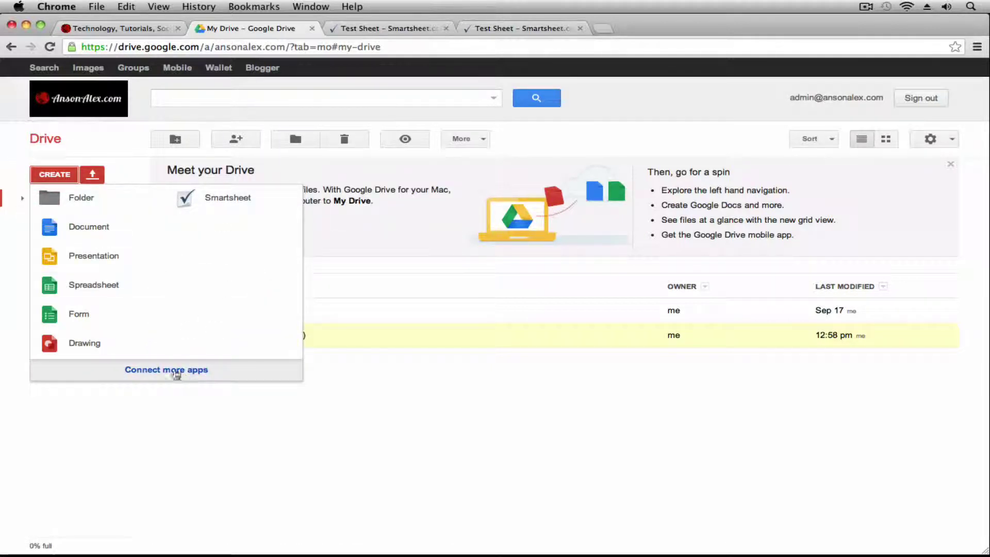
{"action": "left_click", "coordinate": [189, 368]}
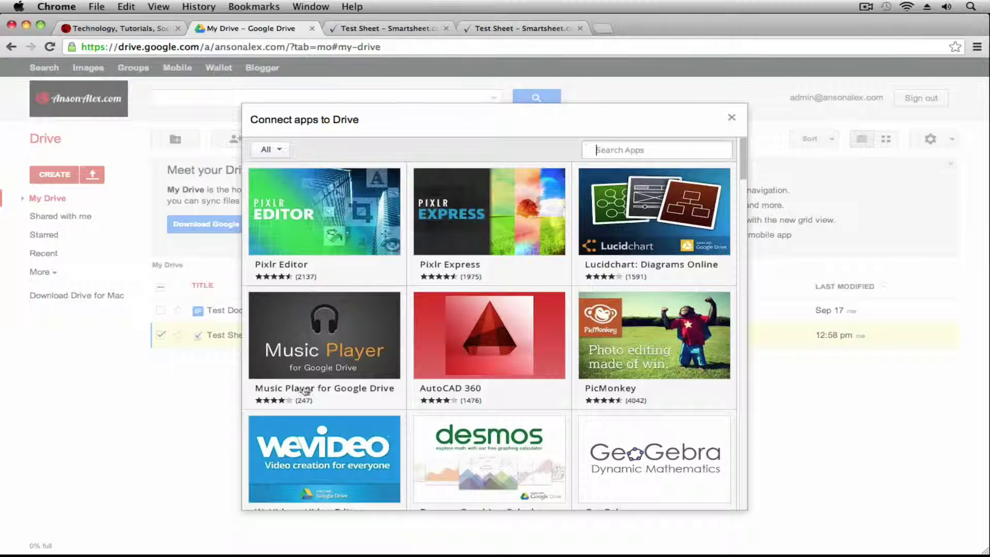
{"action": "mouse_move", "coordinate": [468, 313]}
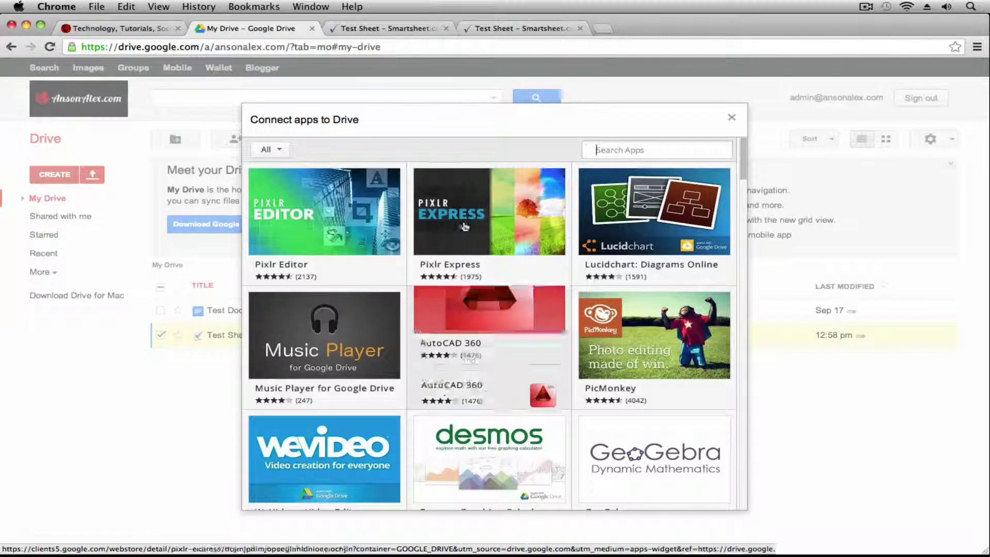
{"action": "mouse_move", "coordinate": [317, 234]}
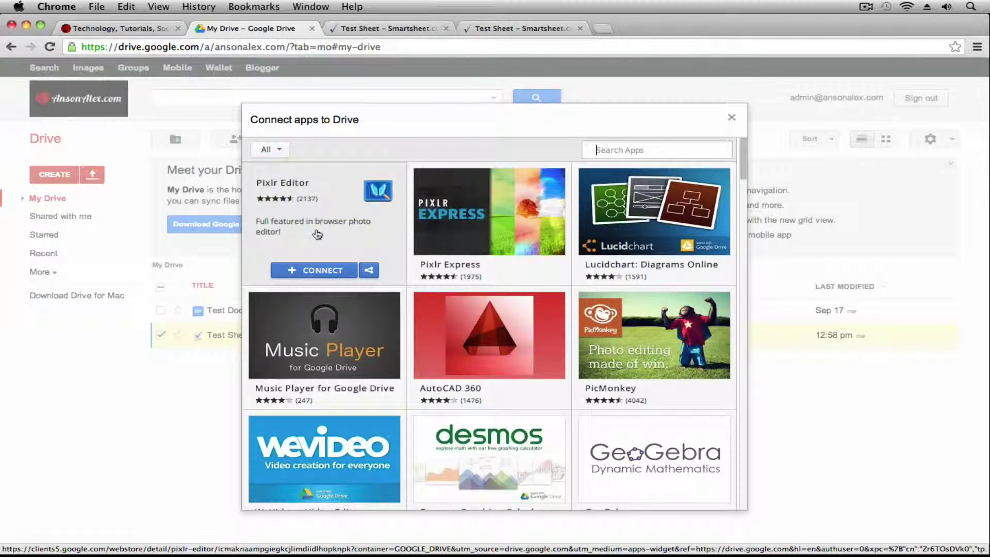